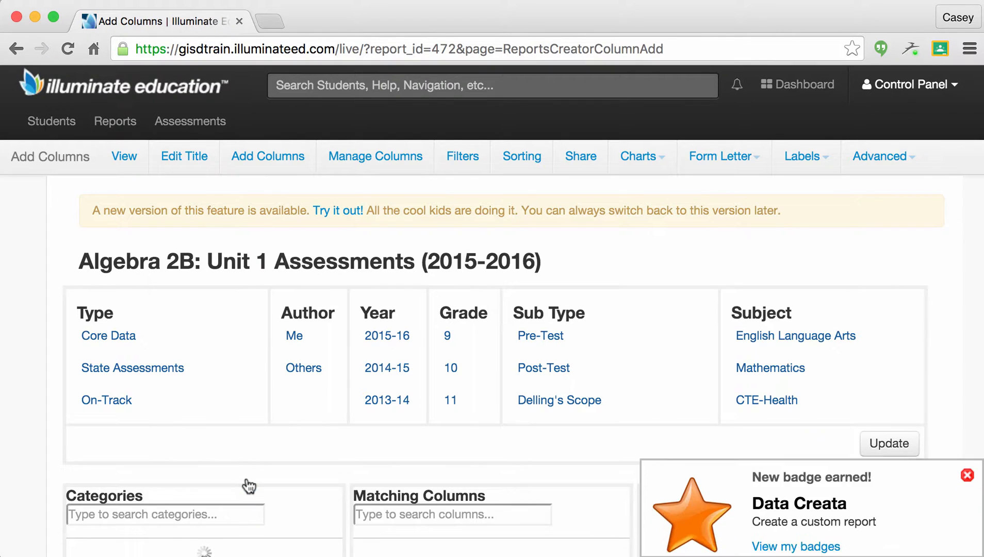
Dismiss the badge notification, search the categories for "demographics" and choose the Students: Demographics category
scroll(246, 485, down, 5)
click(967, 460)
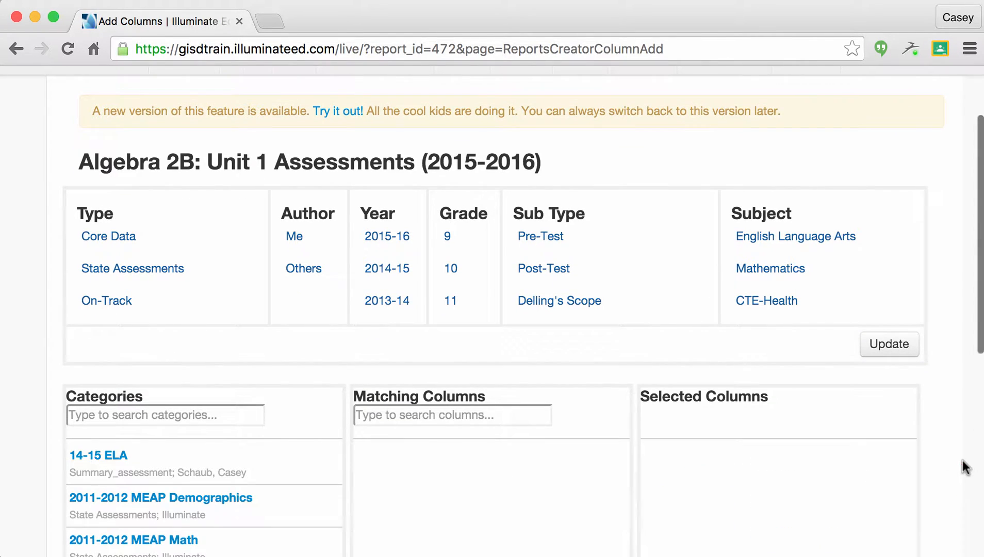
scroll(733, 410, down, 2)
scroll(733, 411, down, 5)
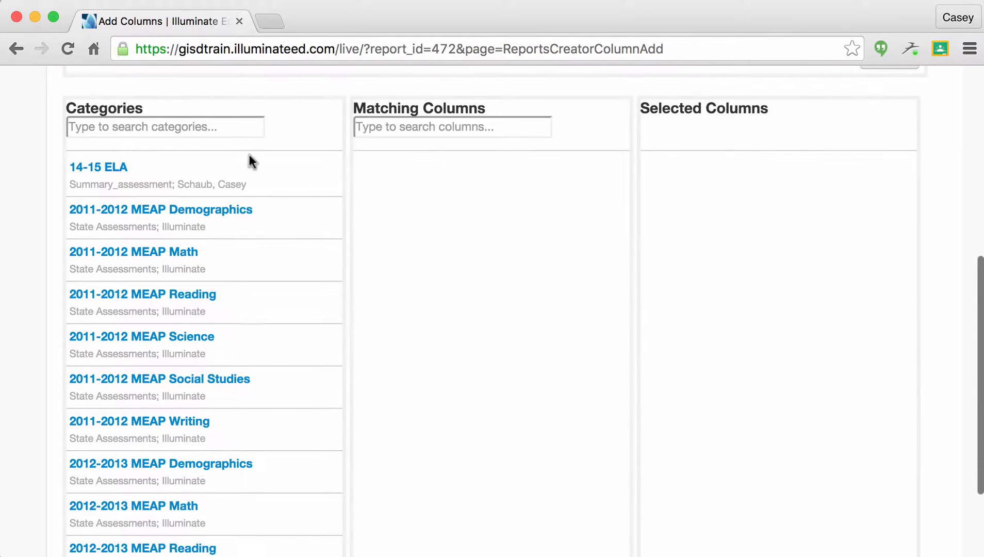
click(208, 123)
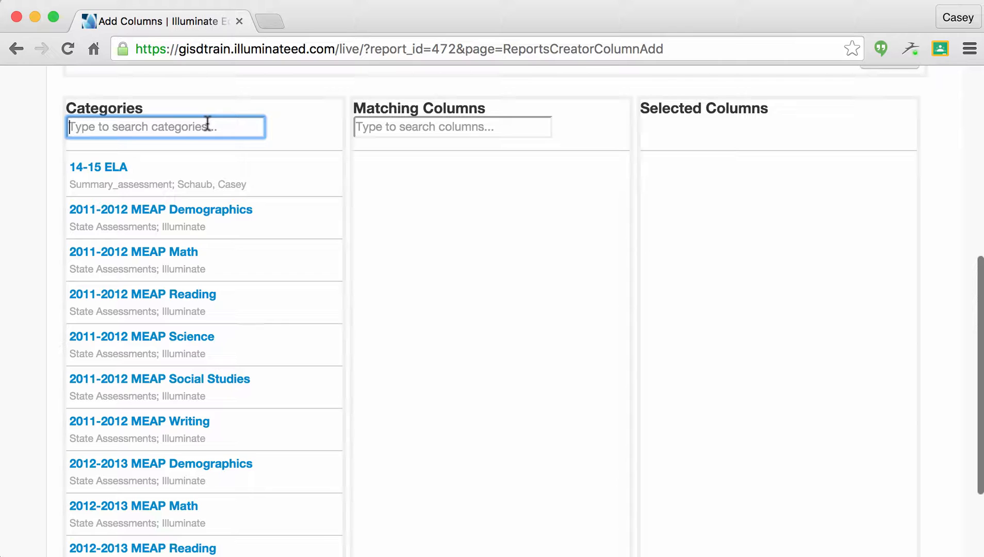
text(demogra)
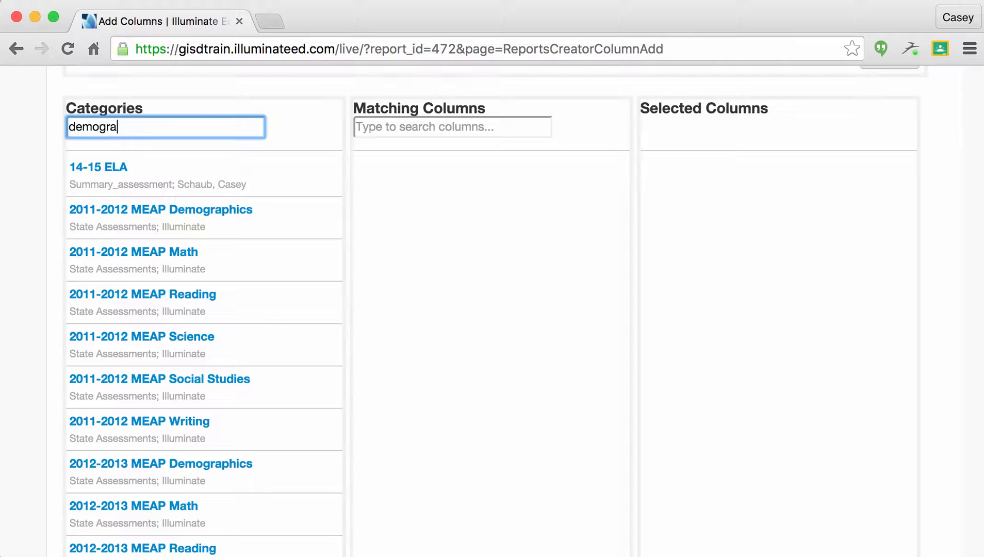
text(phics)
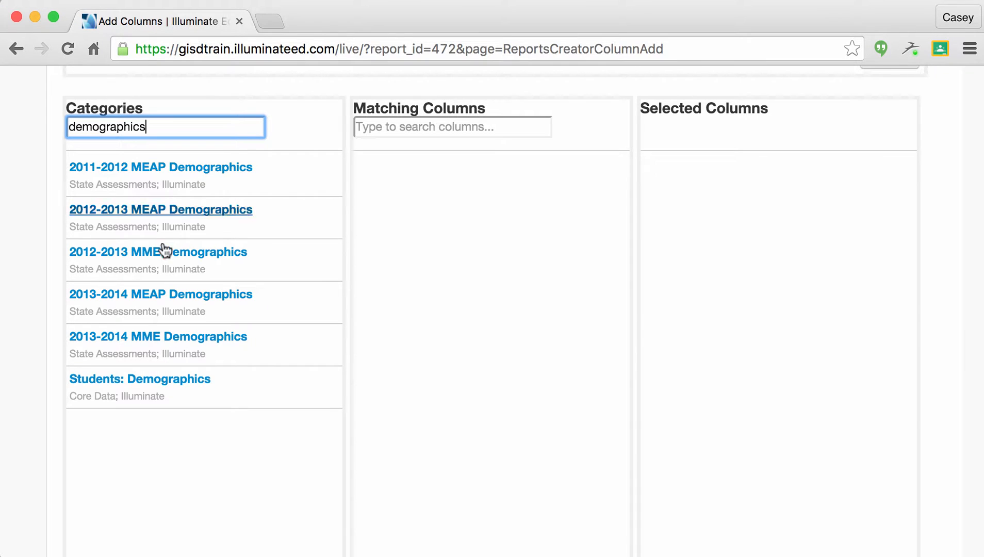
click(140, 386)
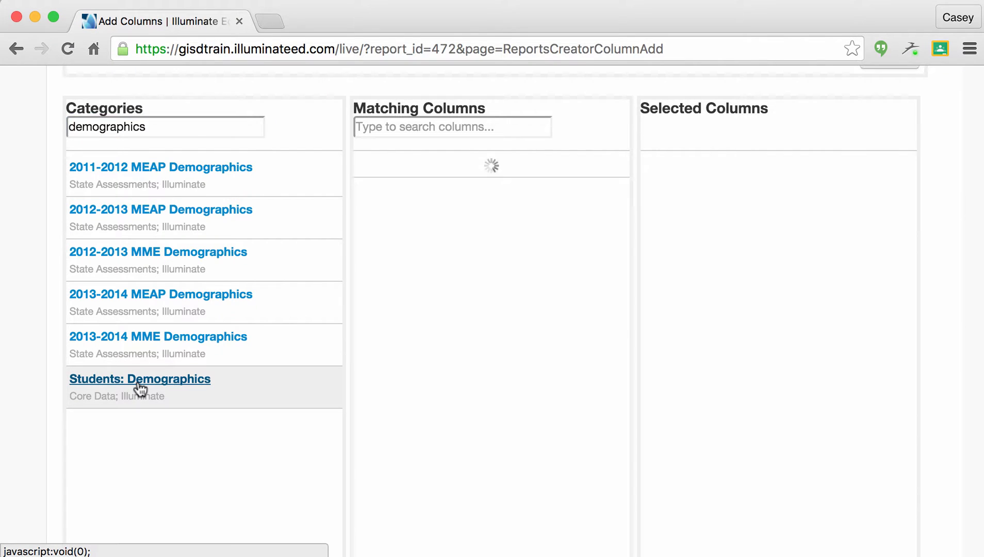
Search the matching columns for "name" and add Student Name (Last, First Middle) to the selected columns
click(444, 125)
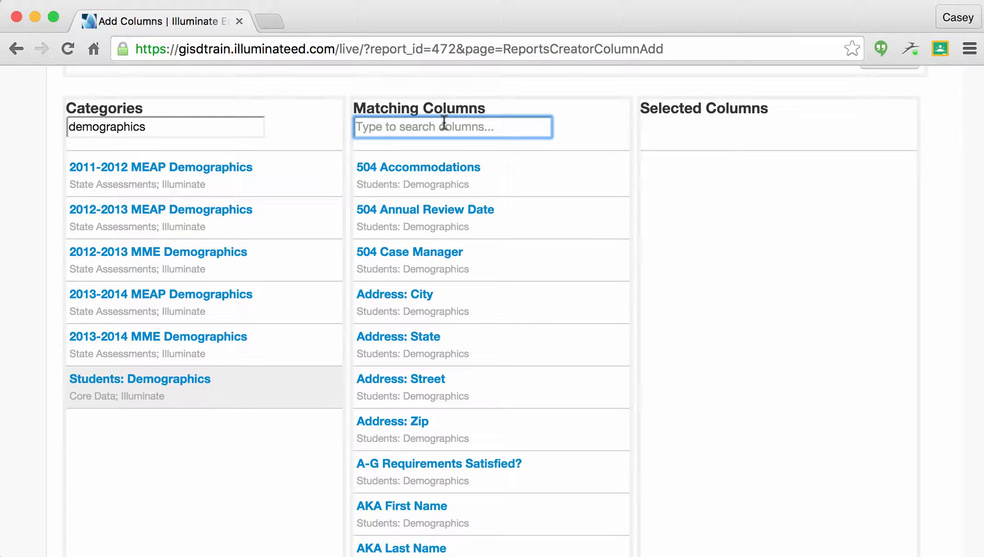
text(name)
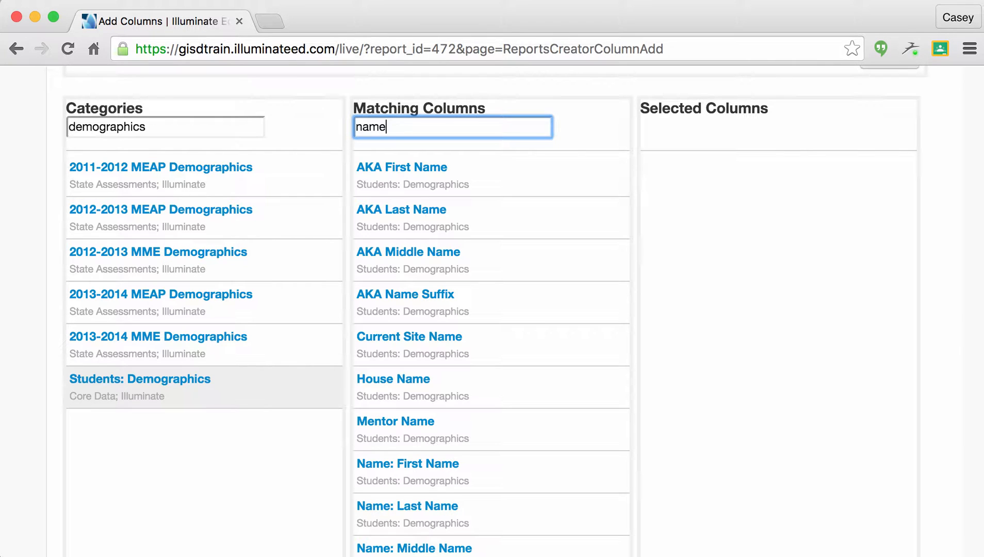
scroll(512, 278, down, 5)
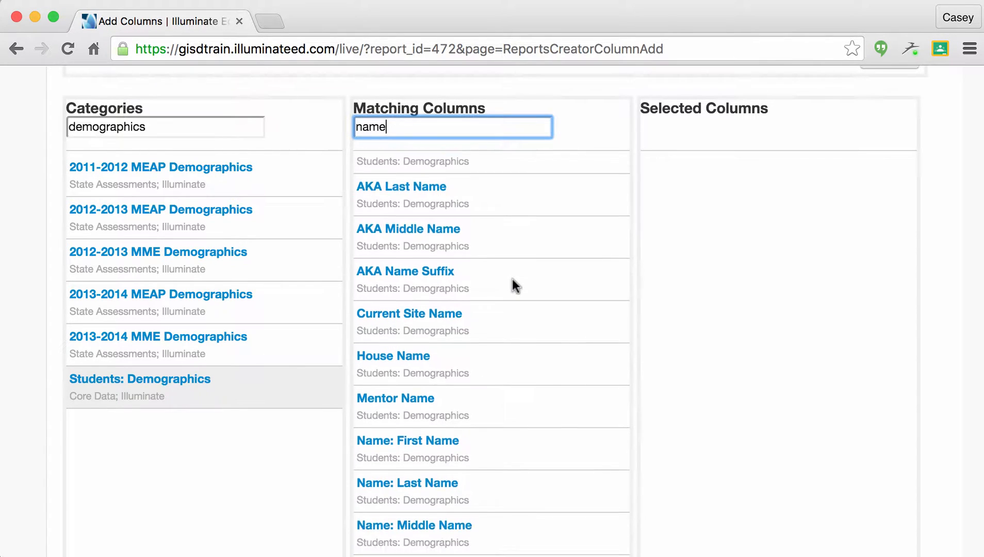
scroll(512, 279, down, 8)
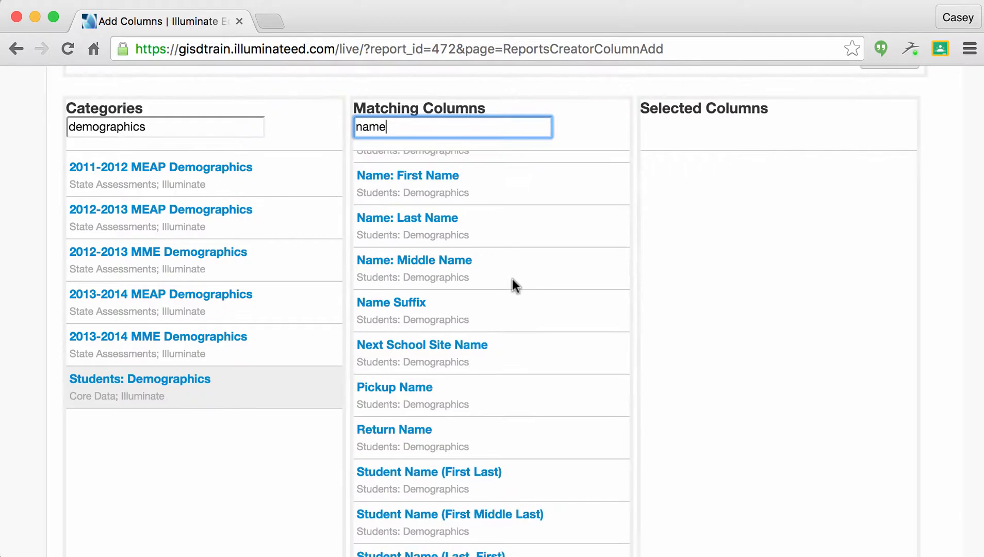
scroll(512, 278, down, 1)
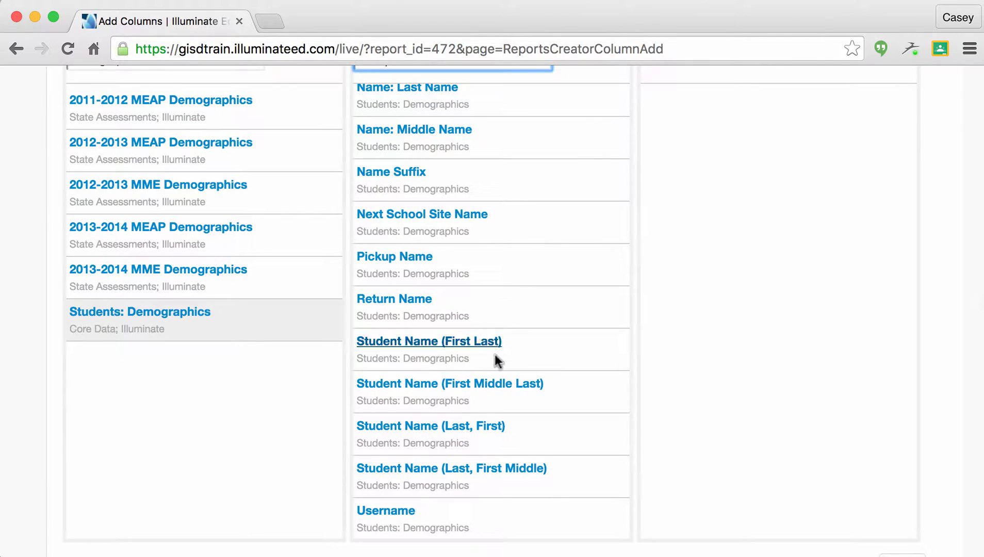
click(488, 467)
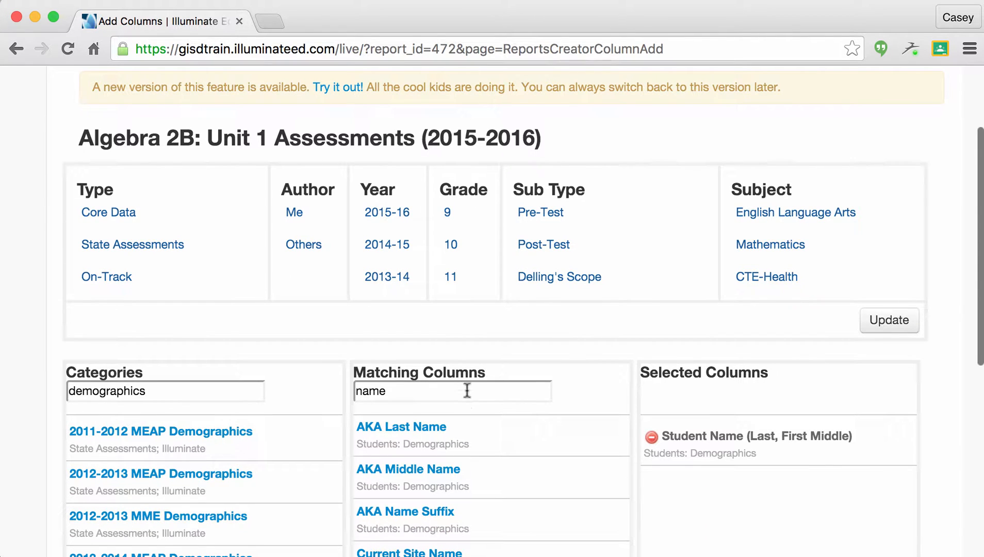
Replace the column search with "current grade level" and add the Current Grade Level column to the report
double_click(466, 389)
key(BackSpace)
text(cur)
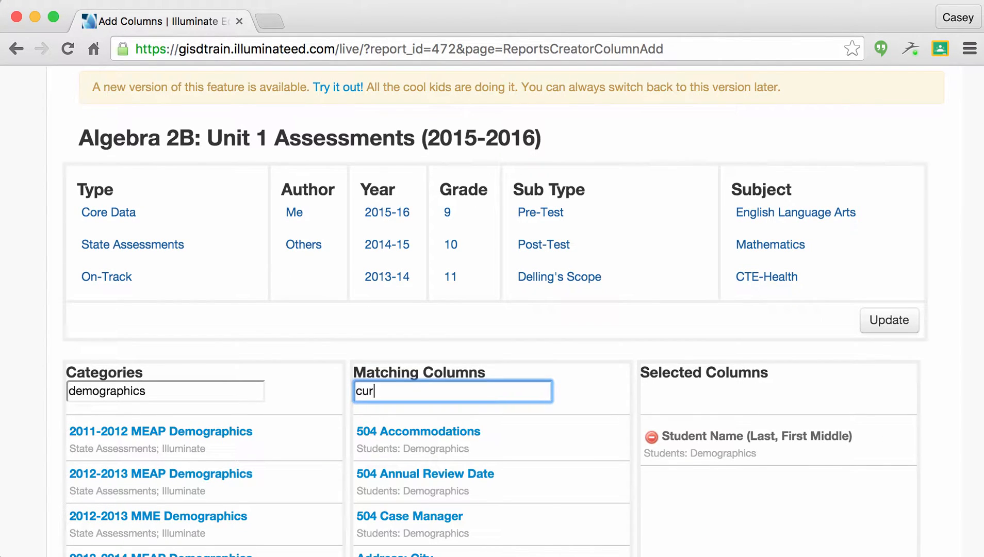
text(rent grade level)
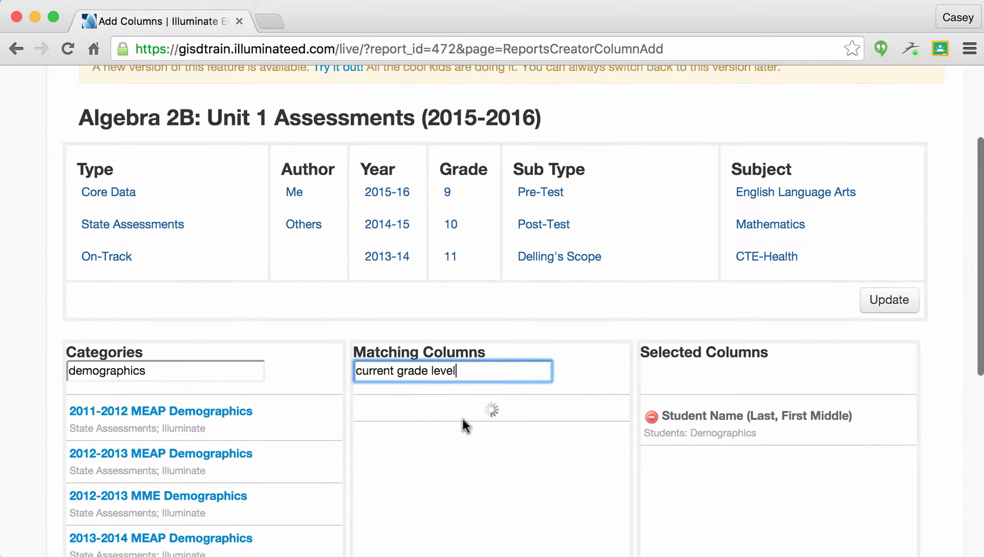
click(456, 413)
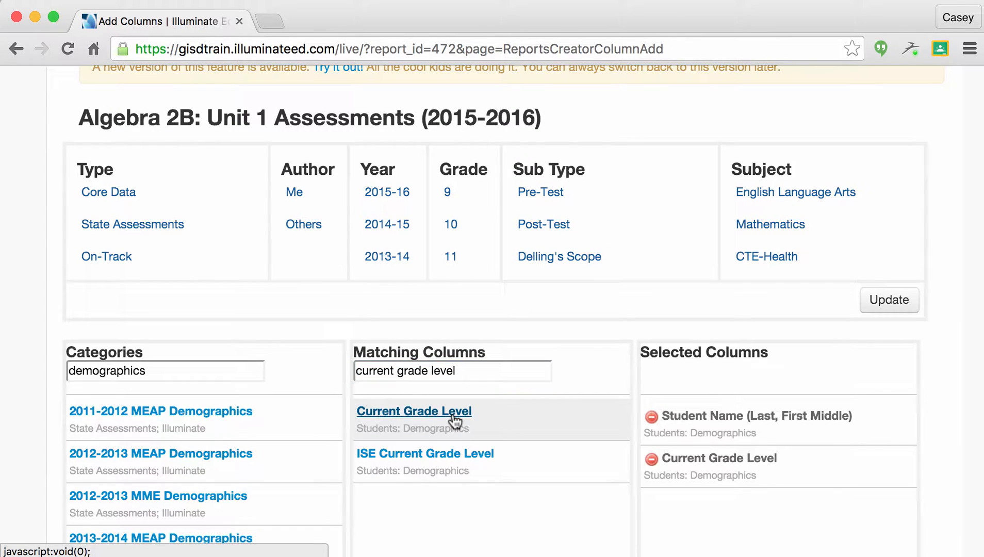
Search the matching columns for "gender" instead and add the Gender column to the selection
click(463, 369)
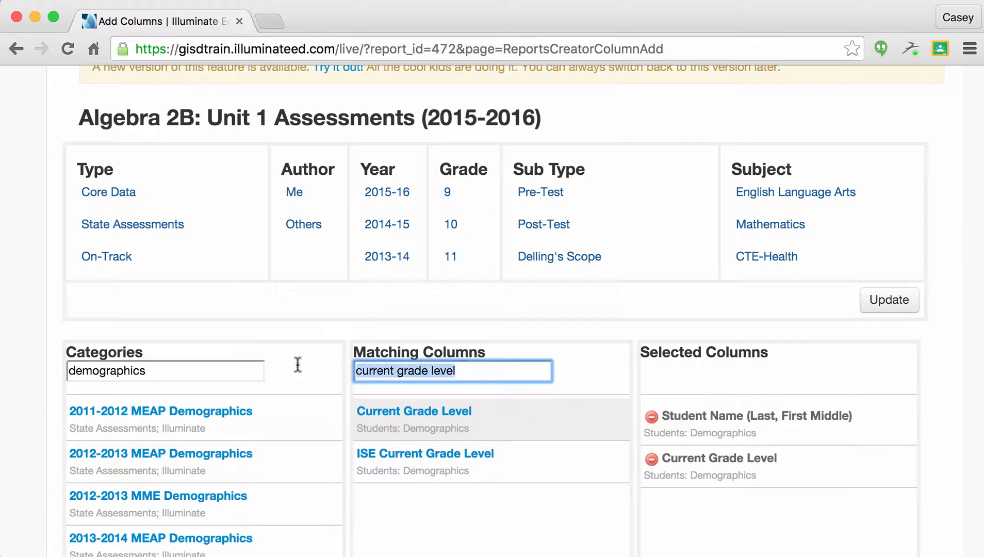
key(BackSpace)
text(gender)
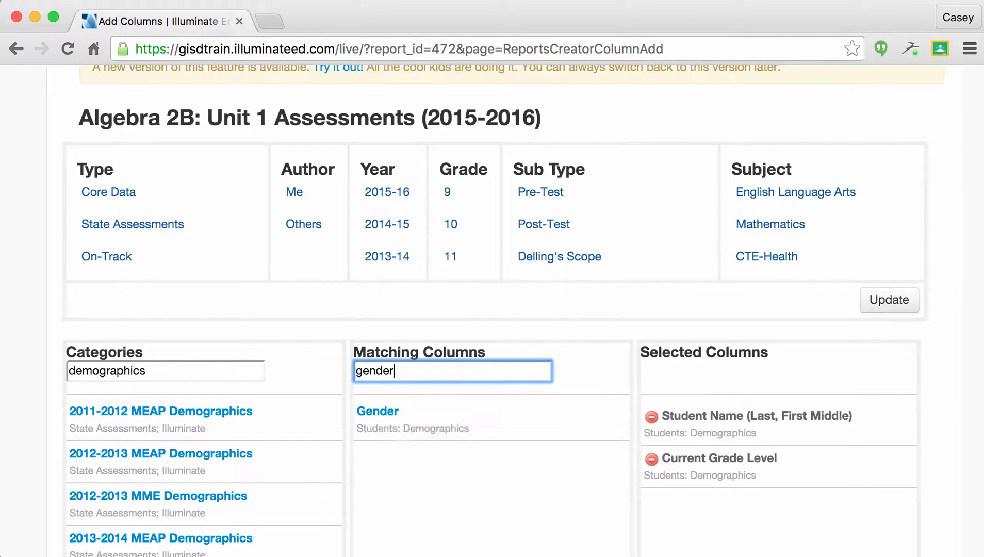
click(371, 411)
Change the column search to "special ed" and add the Student Is Special Ed? column
drag(408, 371, 345, 368)
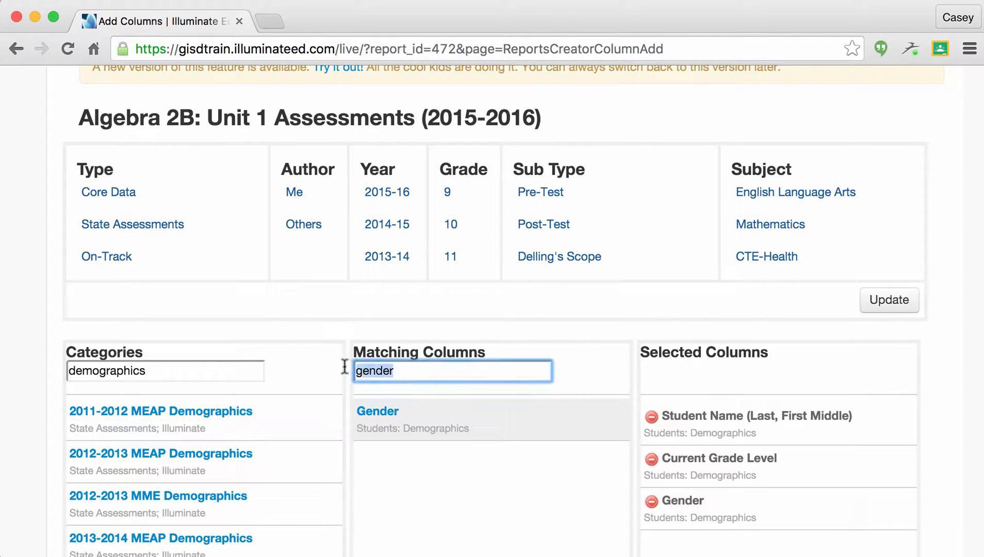
key(BackSpace)
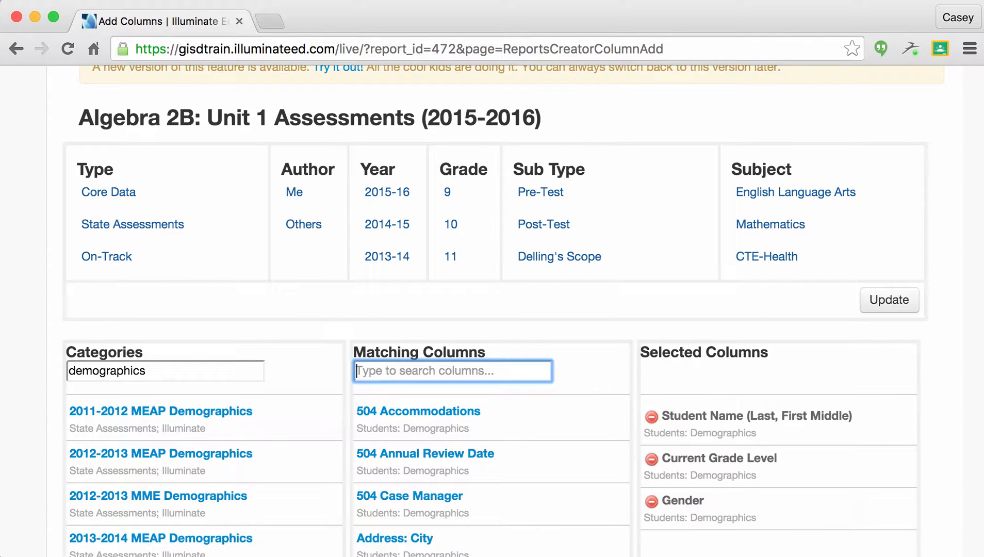
text(special)
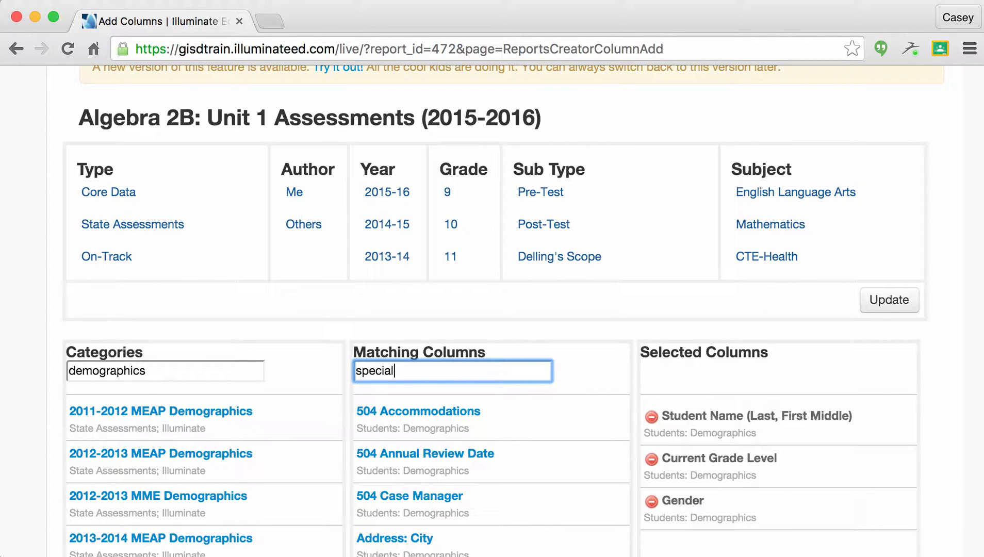
text( ed)
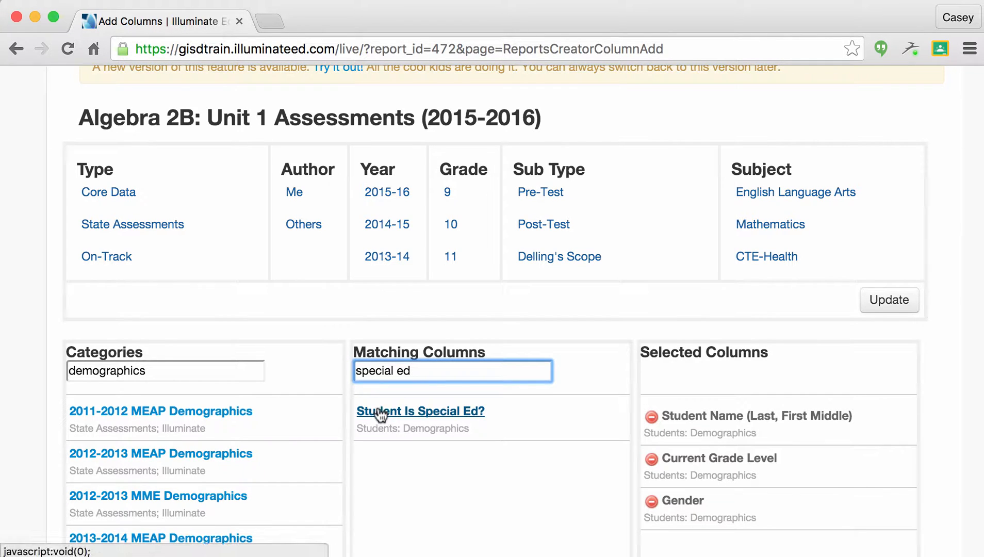
click(378, 413)
Change the column search to "Title I" and add the Student Is Title I? column
click(426, 370)
drag(426, 370, 345, 356)
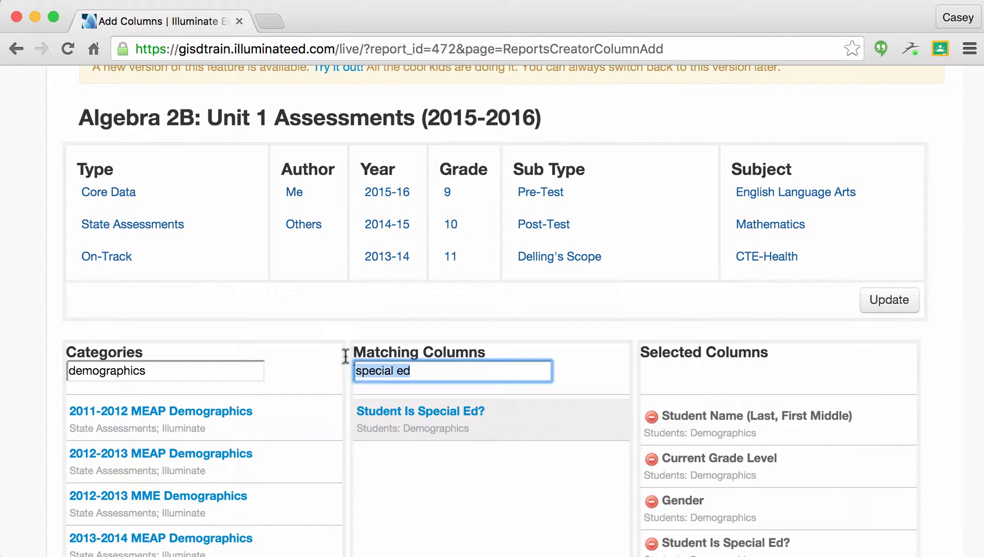
key(BackSpace)
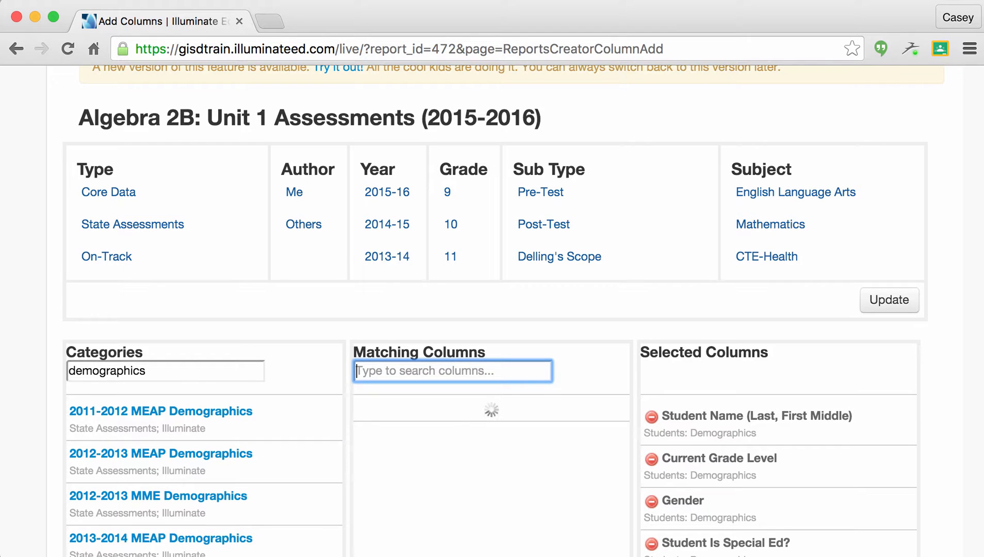
text(Title I)
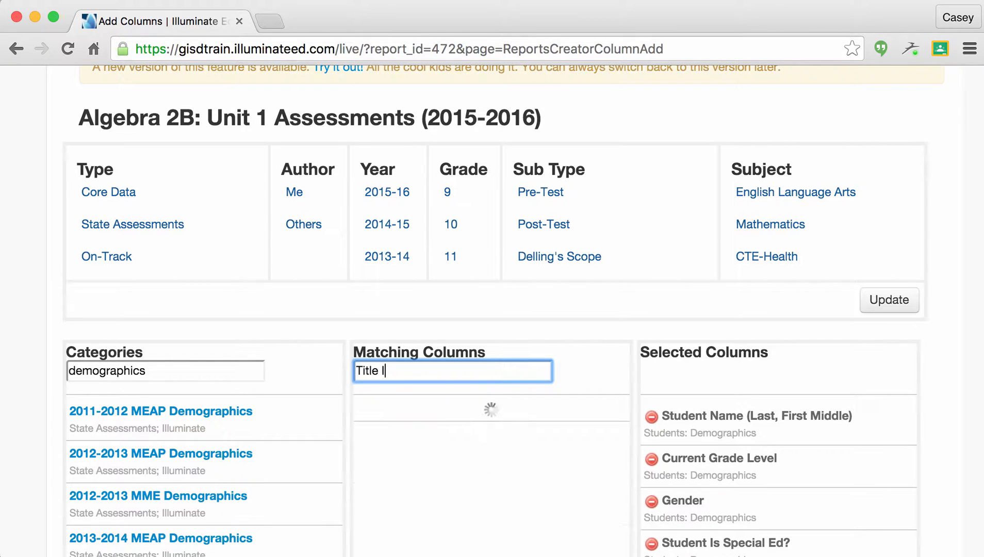
click(379, 412)
Change the column search to "SED" and add the Student Is SED? column
triple_click(398, 367)
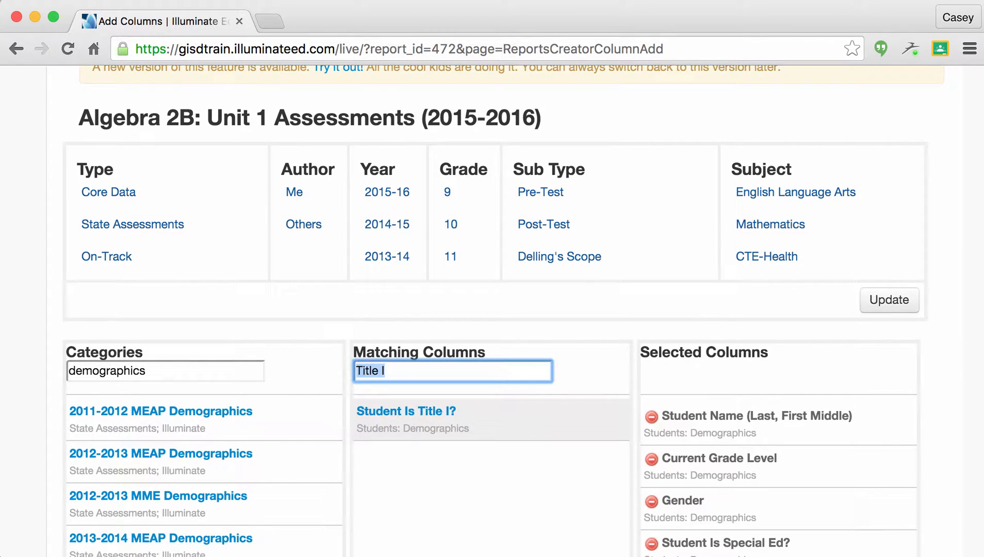
text(SED)
scroll(414, 423, down, 1)
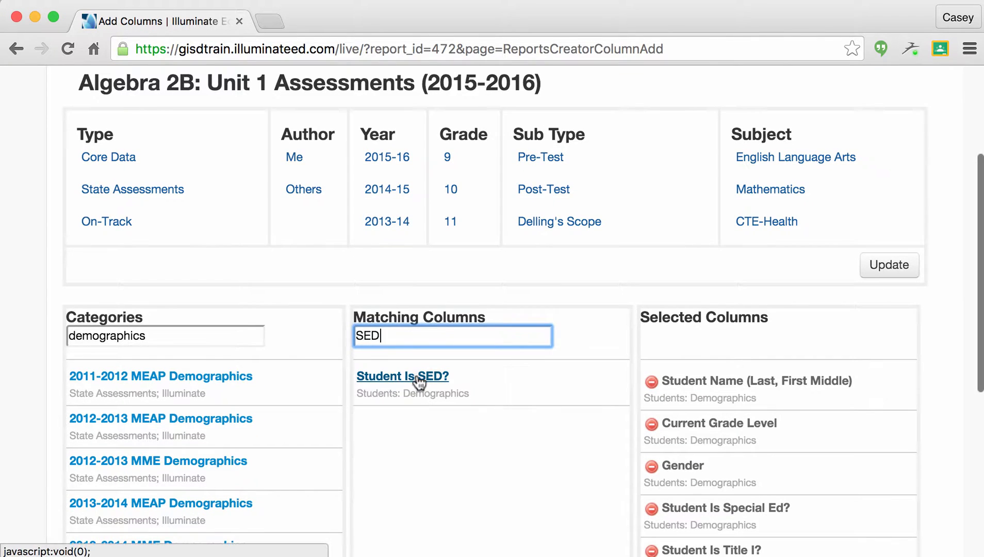
click(392, 378)
Replace the category search with "Algebra 2B" and choose the category Algebra 2B: Unit 1 Assessments (2015-2016)
scroll(510, 410, down, 3)
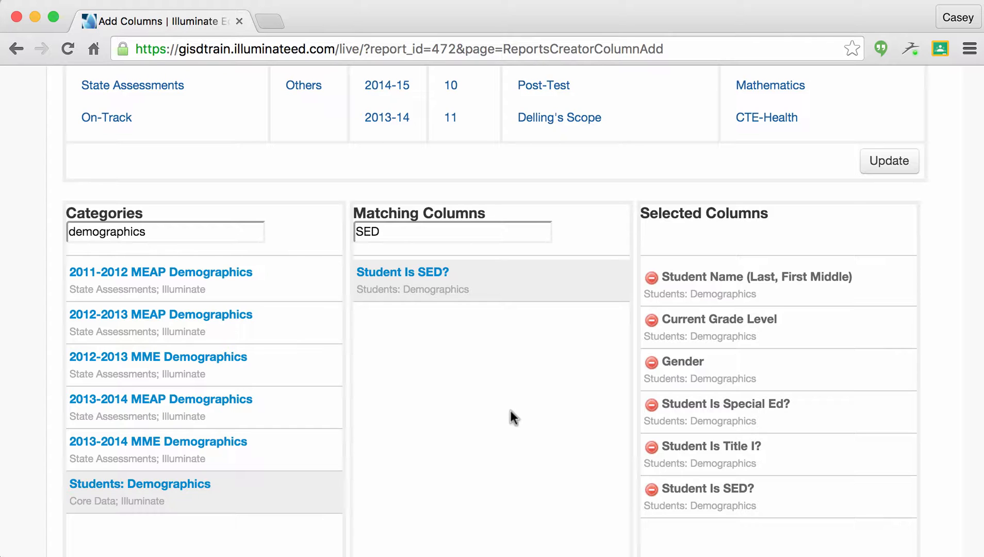
scroll(526, 444, down, 2)
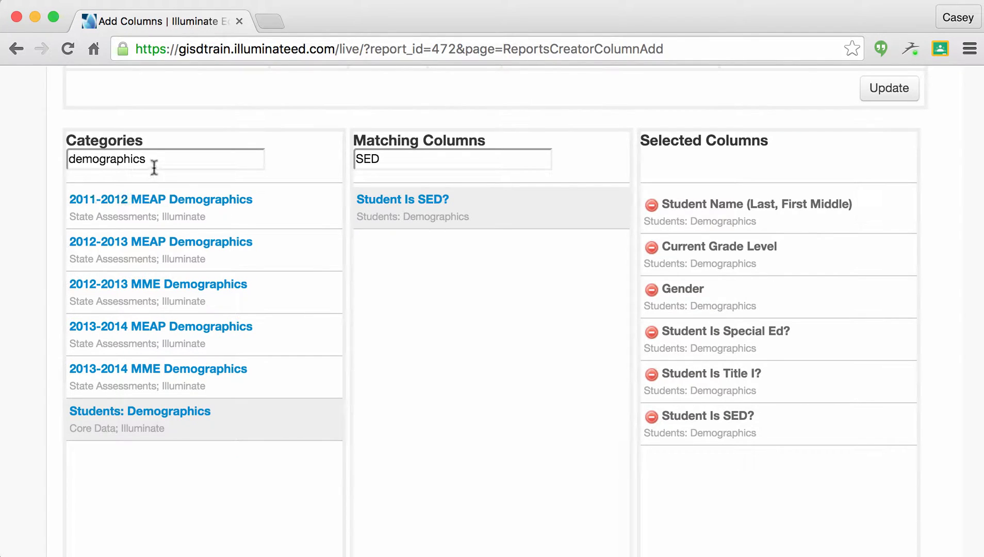
drag(154, 167, 46, 123)
key(BackSpace)
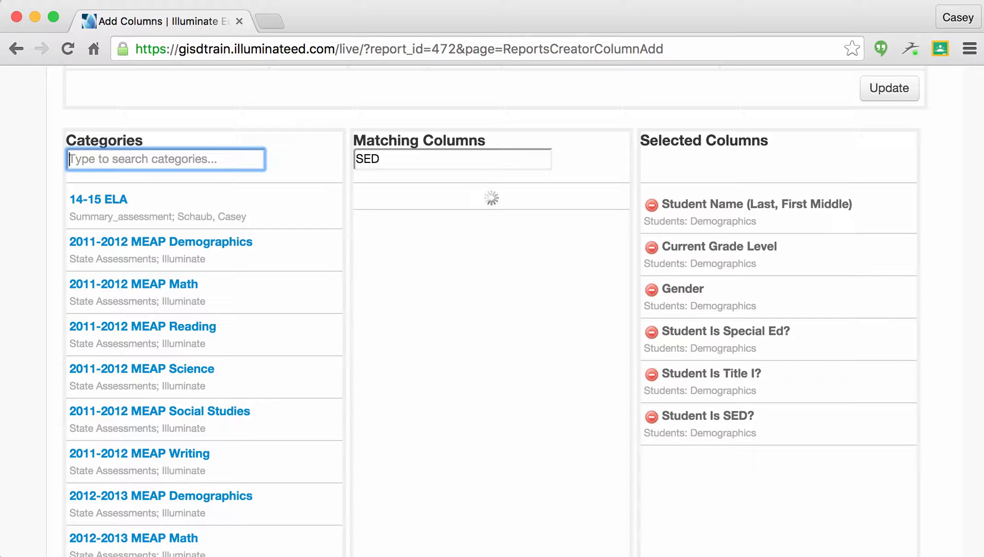
text(A)
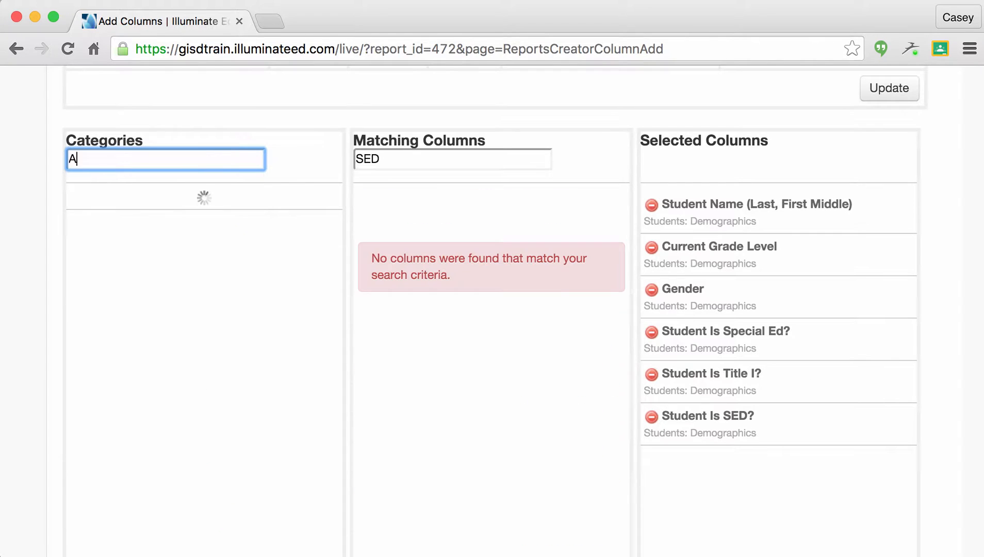
text(lgebra 2B)
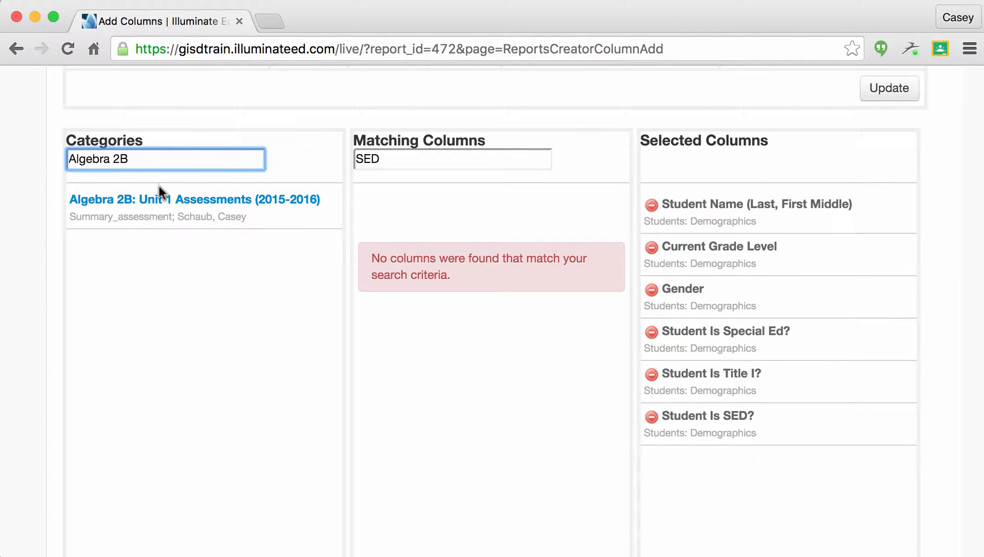
click(161, 201)
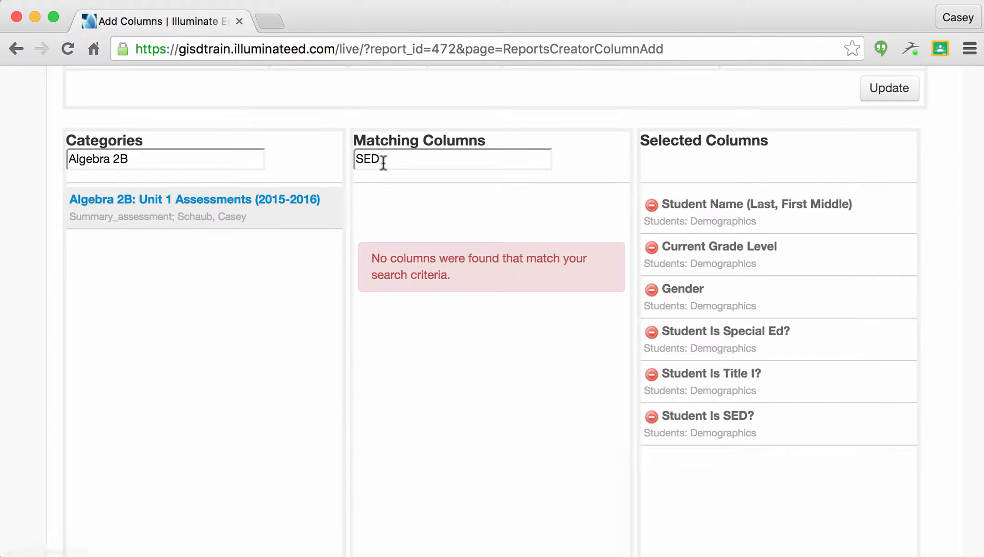
Clear the column search and add the Algebra 2B: Unit 1 Pre-Test column to the selected columns
drag(394, 160, 344, 146)
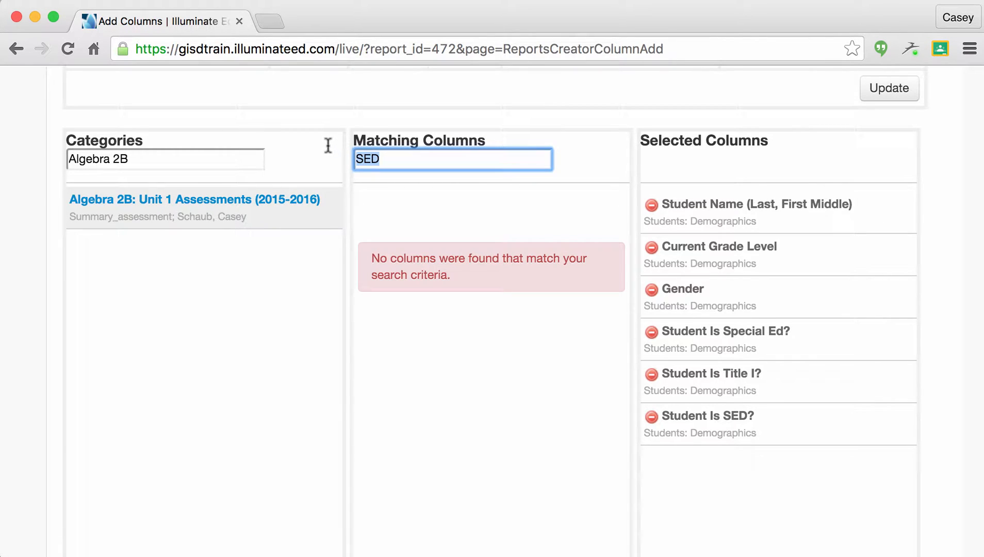
key(BackSpace)
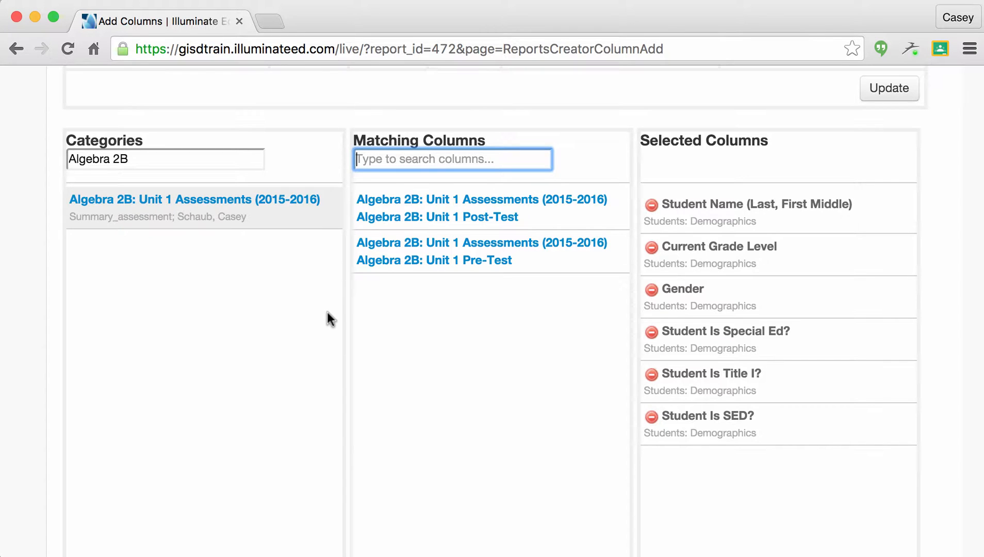
click(410, 251)
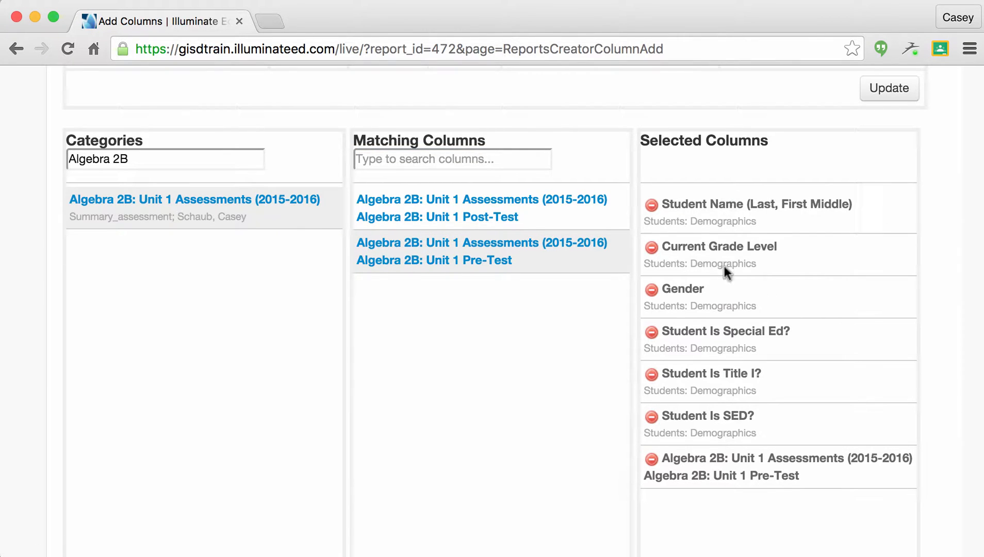
Add the Algebra 2B: Unit 1 Post-Test column to the selected columns and save the column selection
click(488, 216)
scroll(734, 397, down, 5)
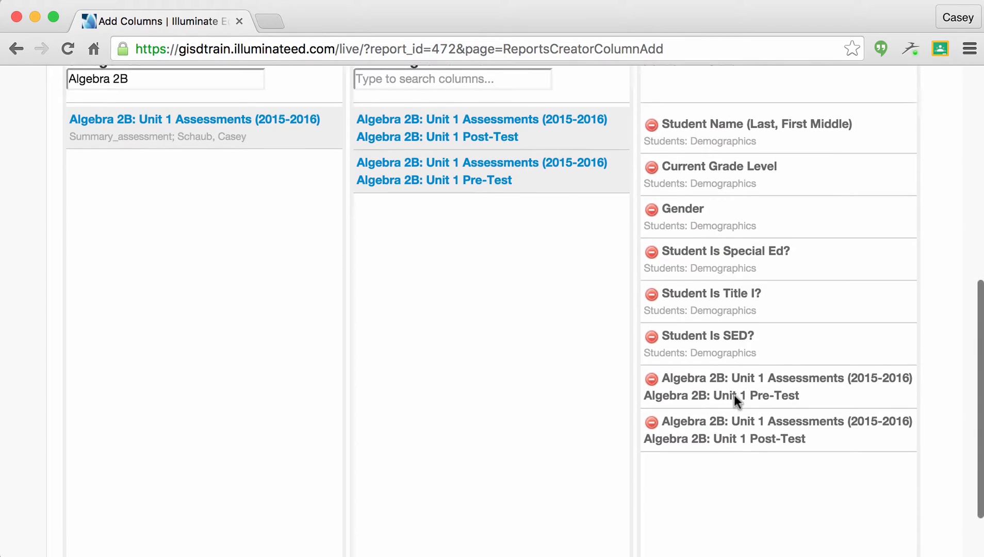
scroll(748, 440, up, 5)
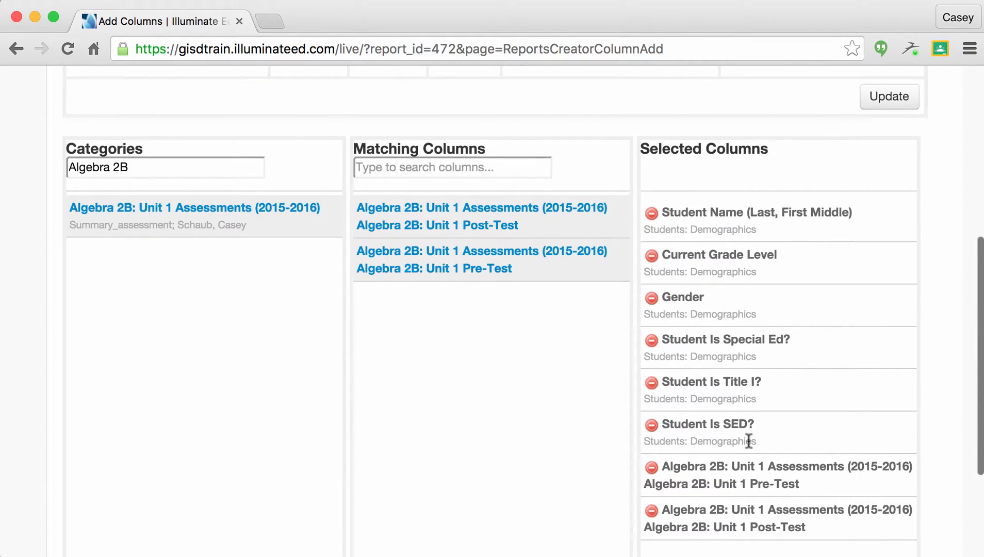
scroll(748, 440, down, 5)
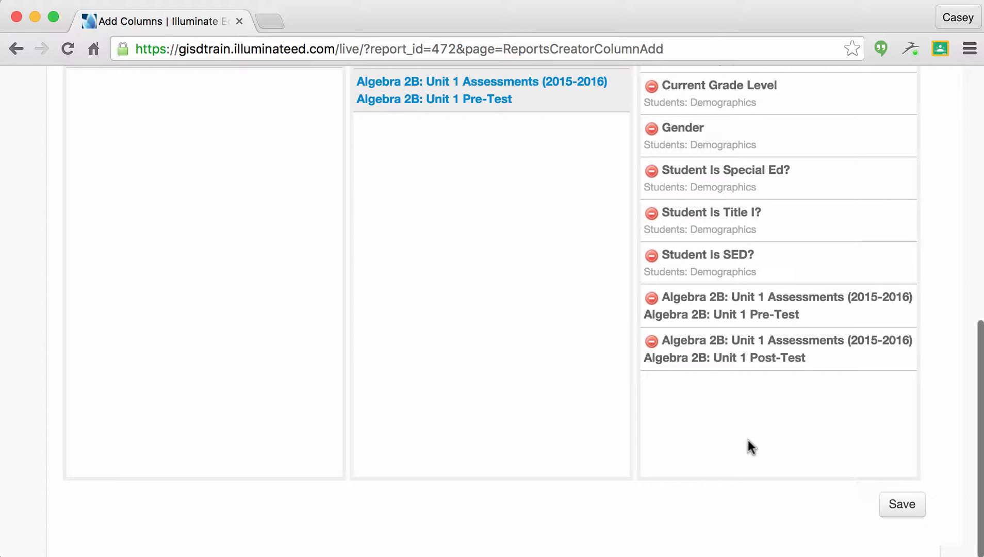
click(903, 515)
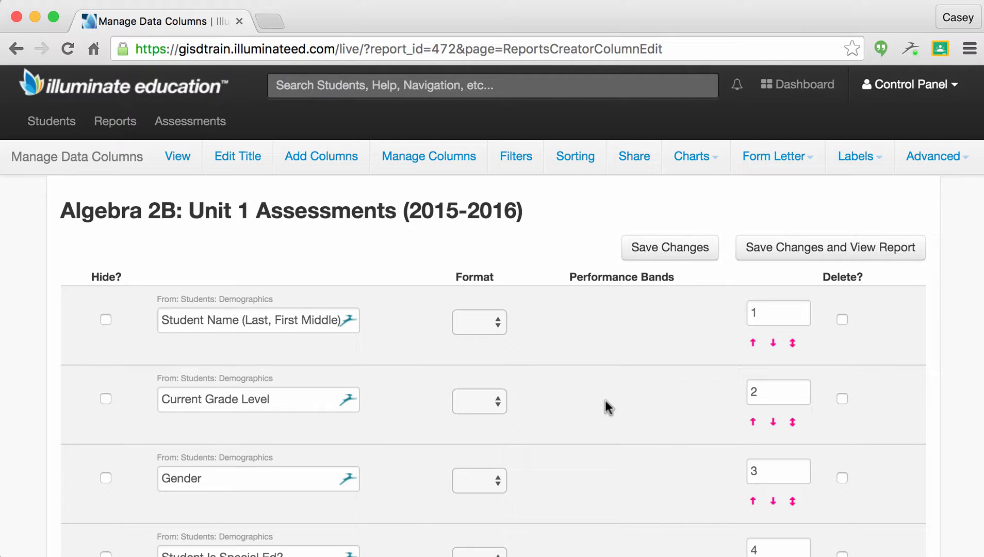
Review the report's data columns with their format, performance band and order settings
scroll(609, 407, down, 1)
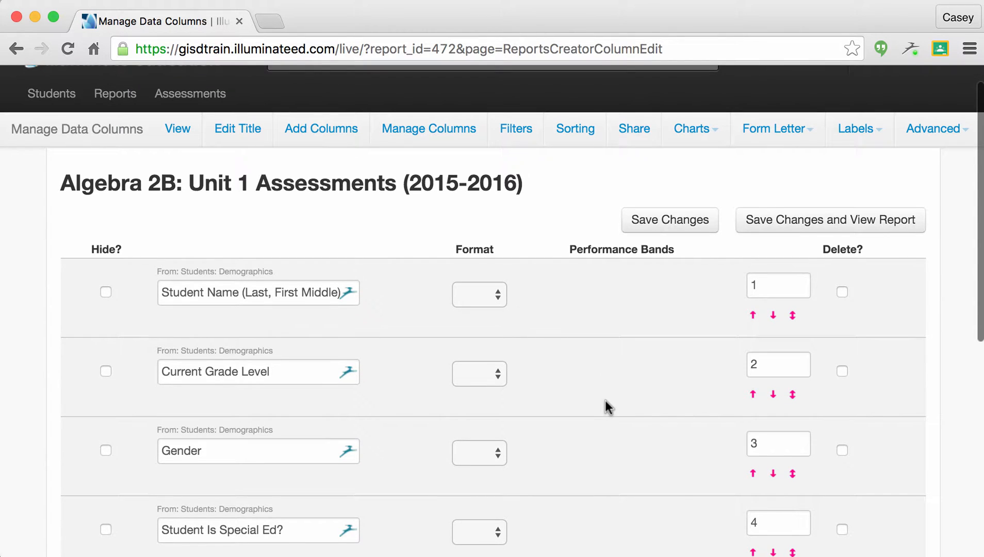
scroll(605, 401, up, 1)
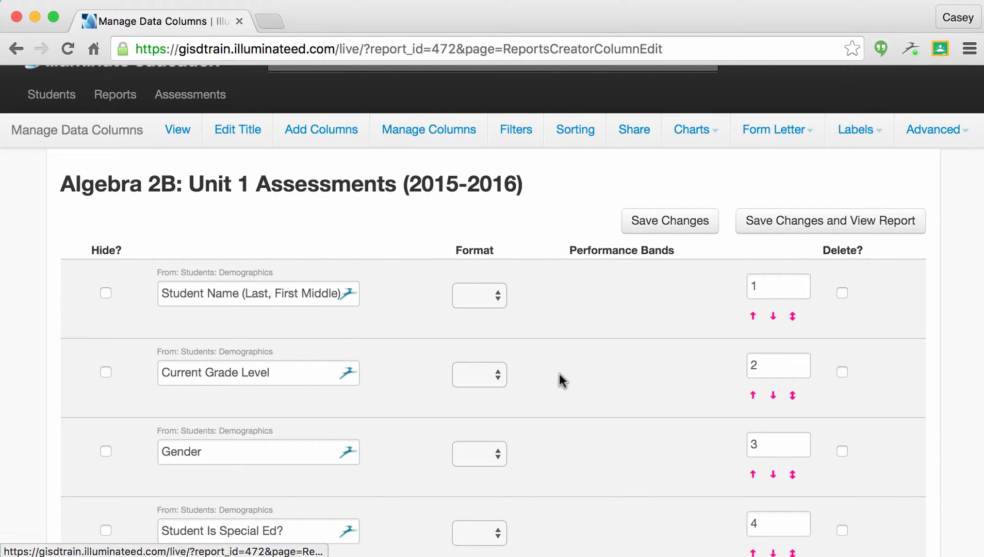
scroll(613, 402, down, 3)
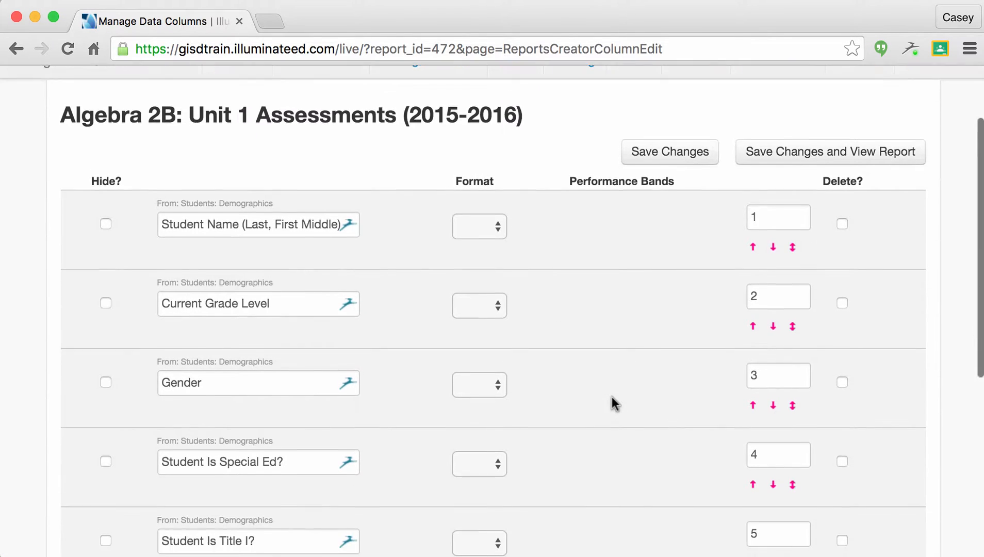
scroll(613, 403, down, 5)
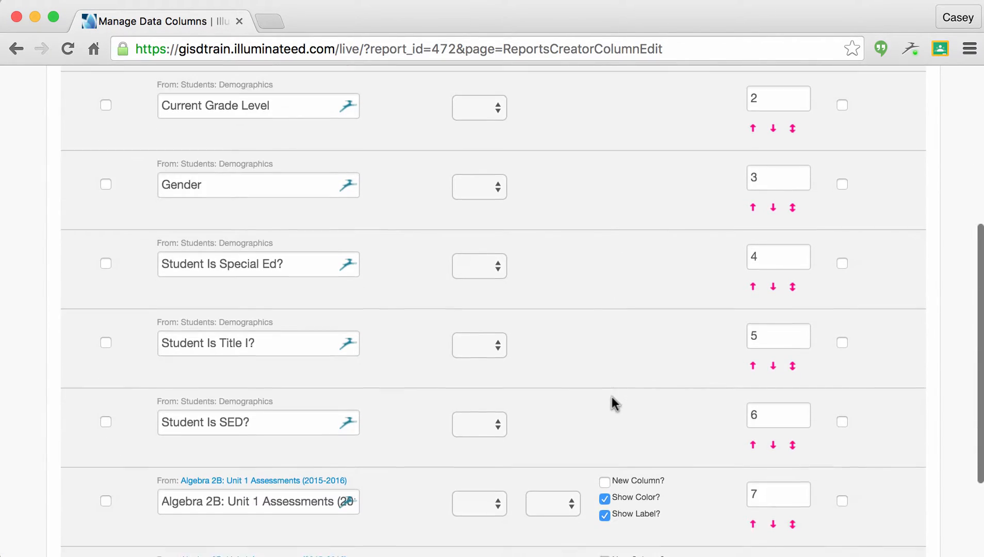
scroll(616, 403, down, 1)
scroll(614, 402, down, 2)
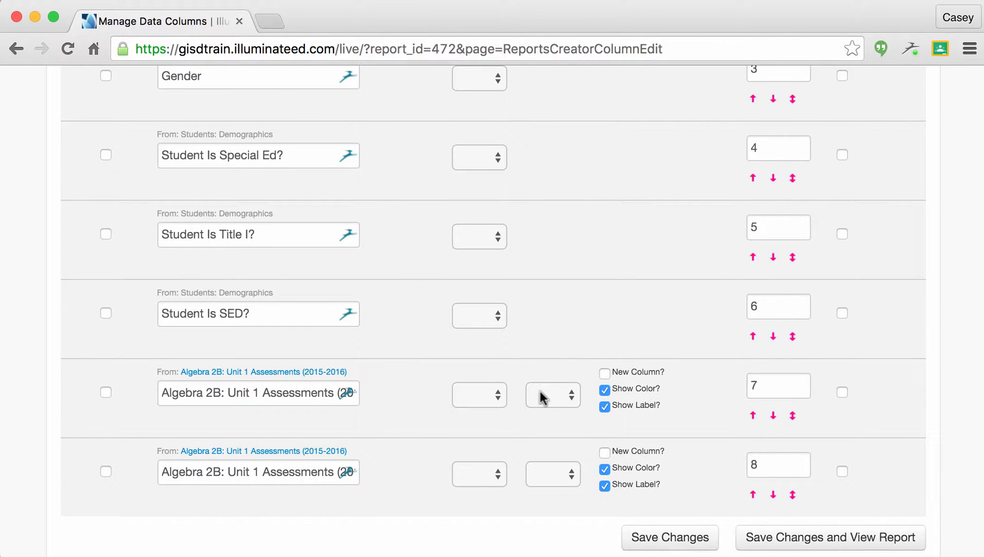
scroll(544, 398, up, 6)
scroll(562, 376, up, 4)
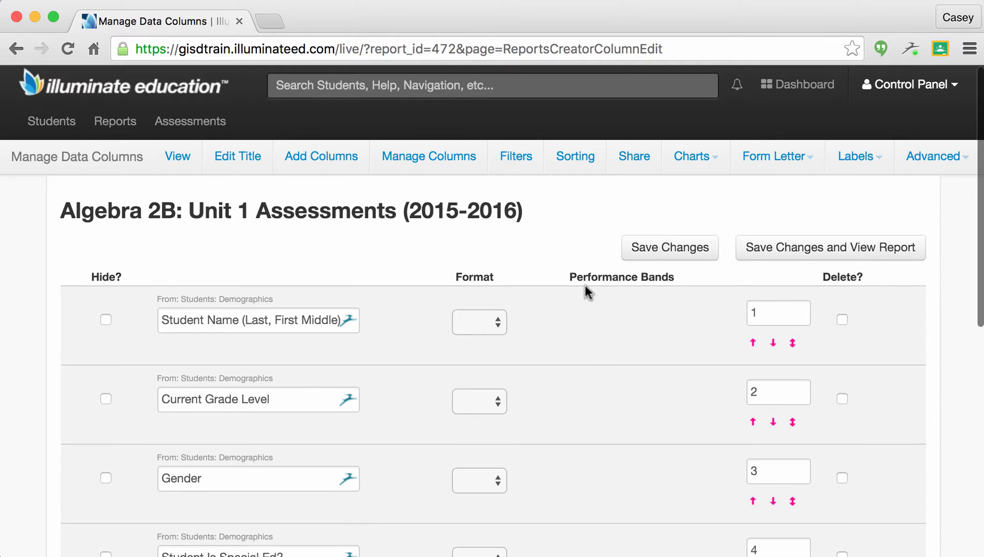
Apply the district performance bands to the Unit 1 Pre-Test column and have them shown in a new column
scroll(584, 286, down, 10)
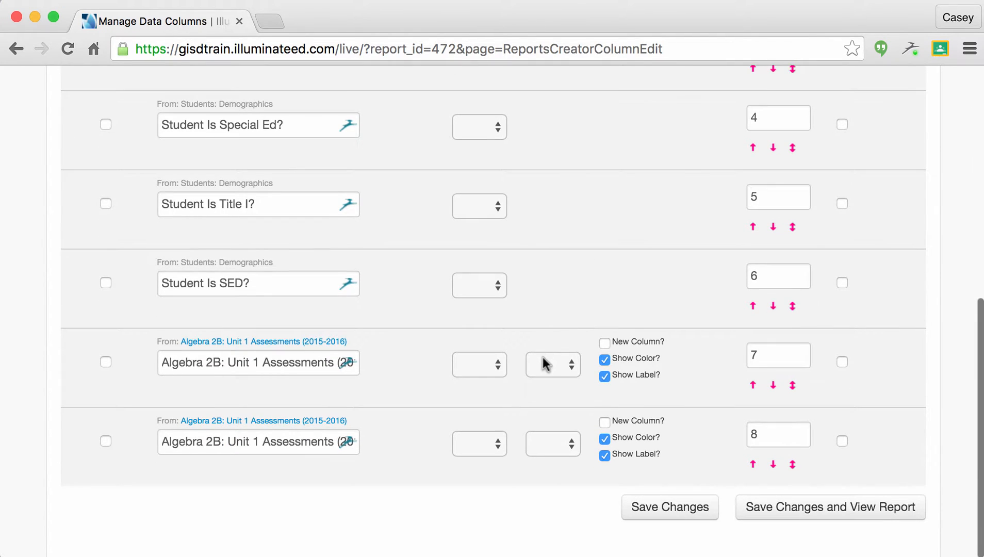
click(544, 363)
click(542, 379)
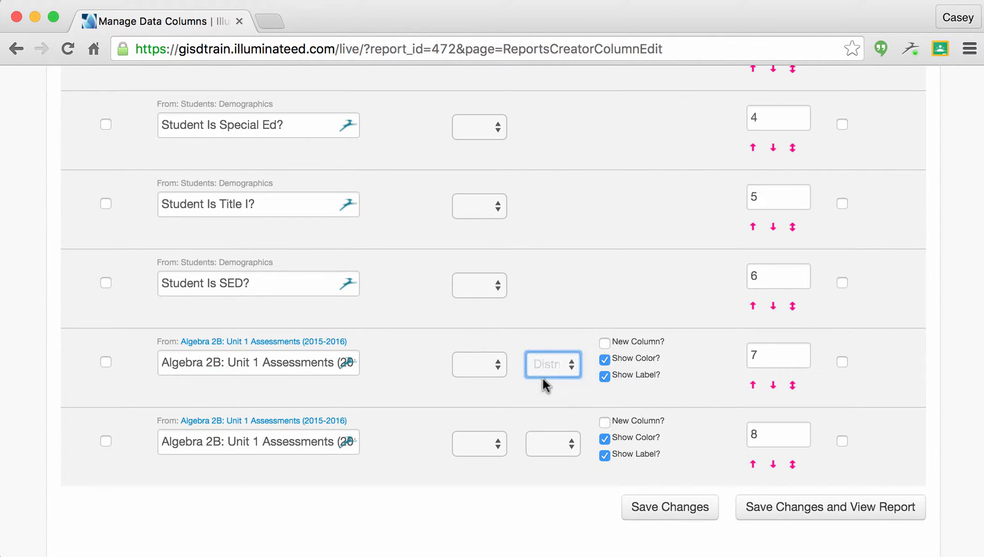
click(607, 344)
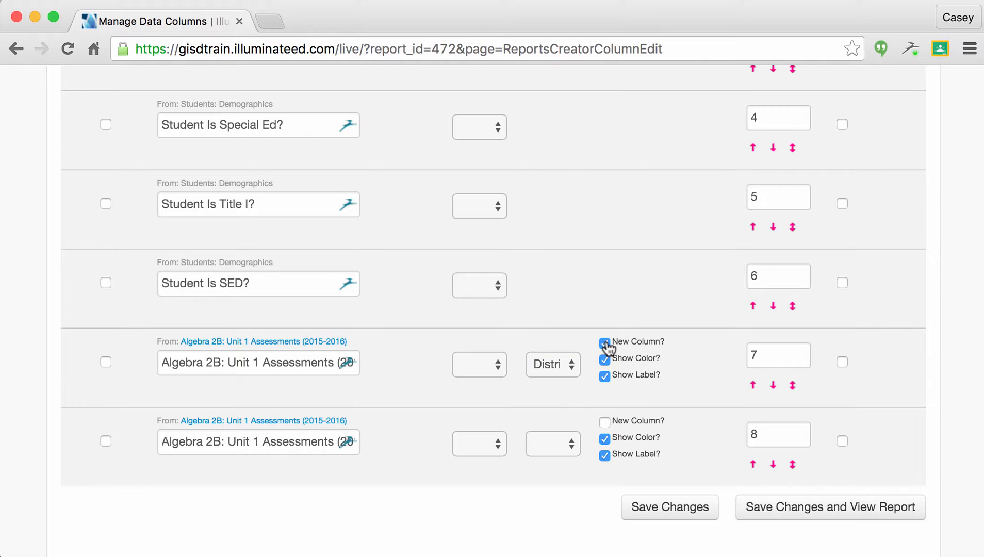
Apply the district performance bands to the Unit 1 Post-Test column, also shown in a new column
click(552, 442)
click(552, 459)
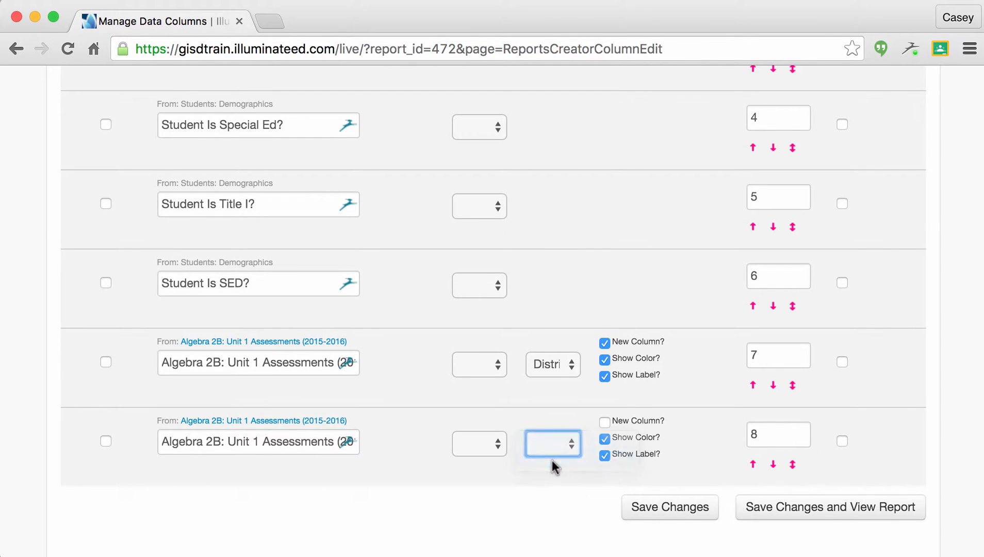
click(605, 422)
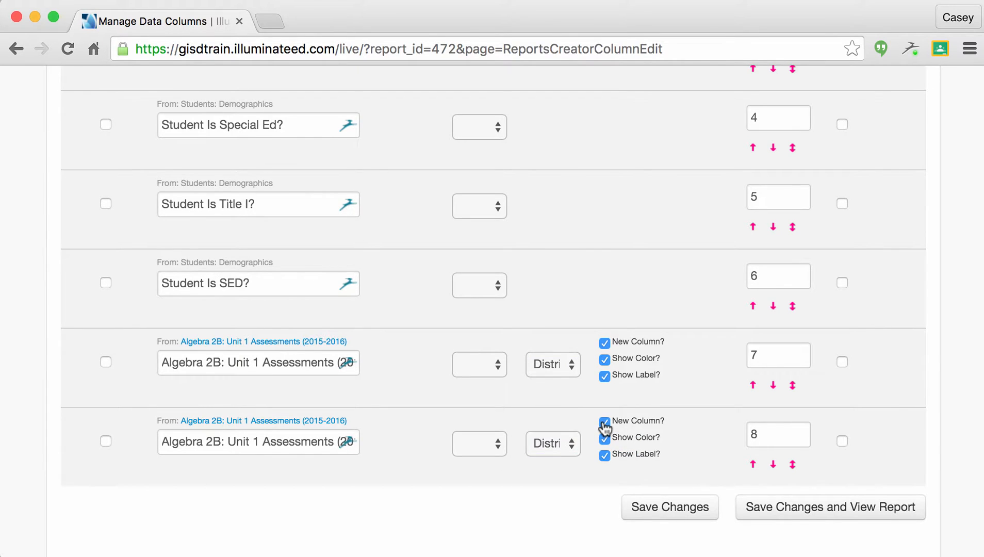
Save the column changes and view the resulting report
click(777, 503)
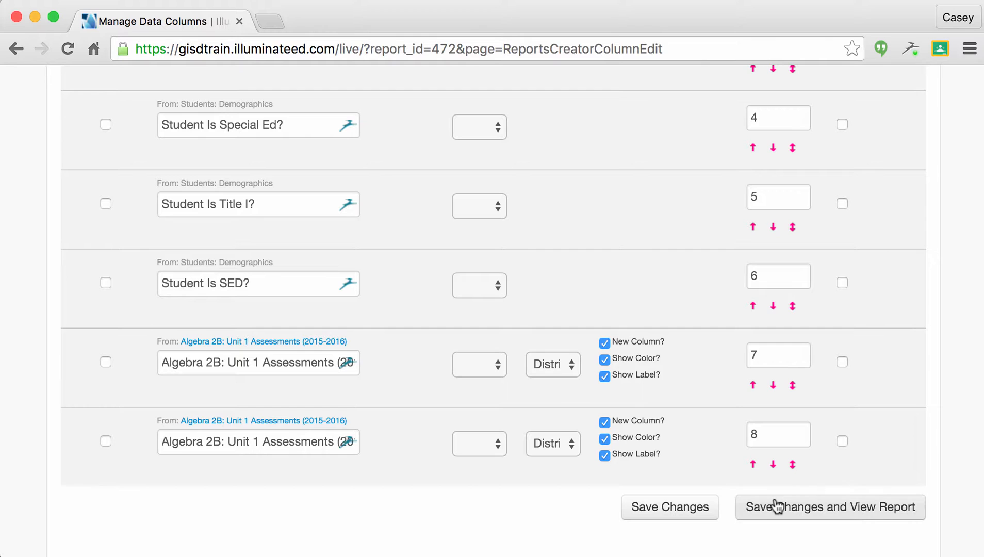
click(778, 507)
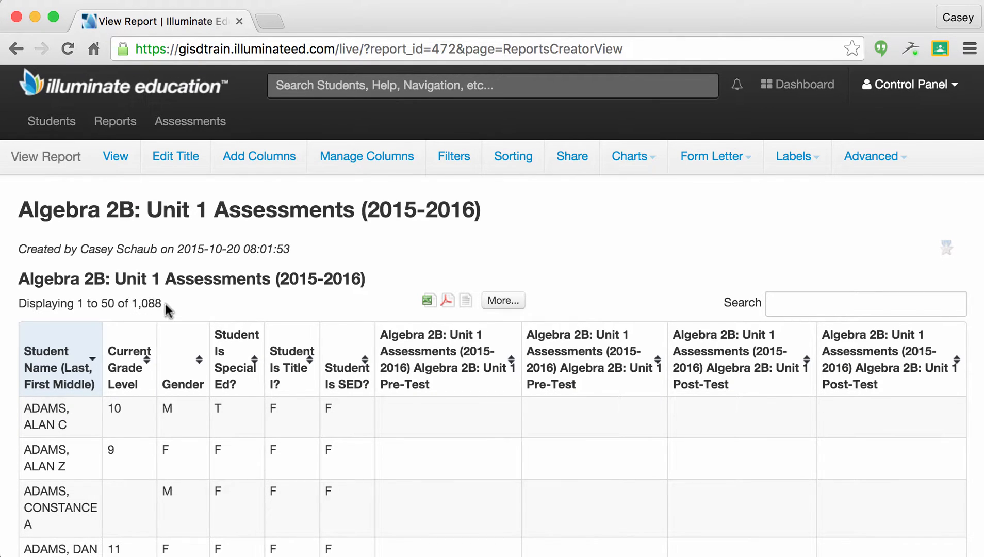
scroll(165, 302, down, 20)
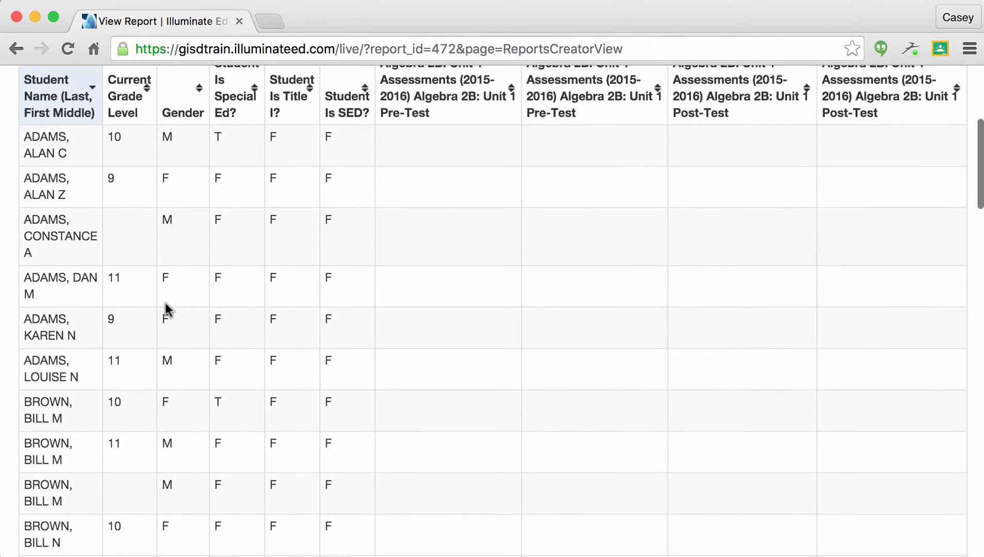
scroll(165, 302, up, 20)
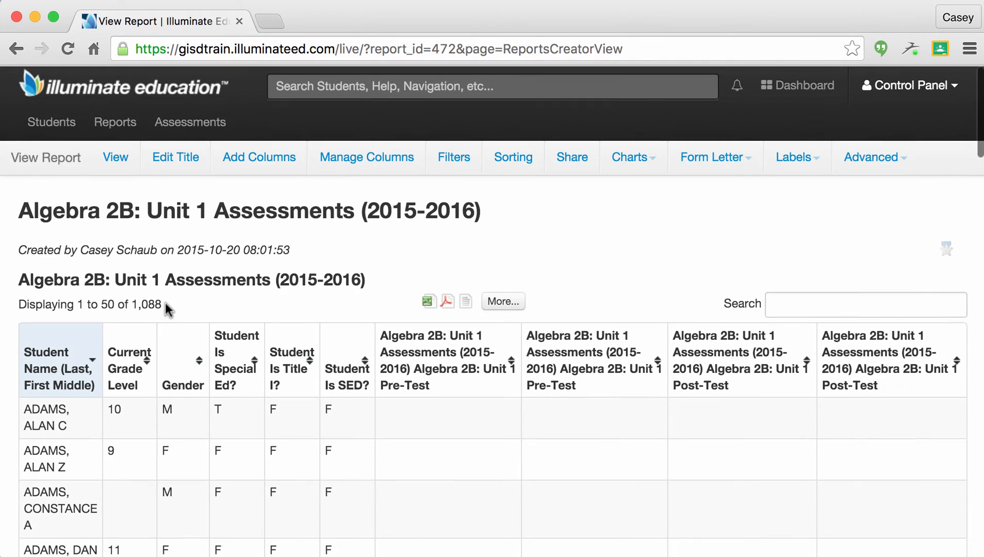
Add a report filter requiring that the Algebra 2B: Unit 1 Pre-Test column is not empty, and save it
click(455, 164)
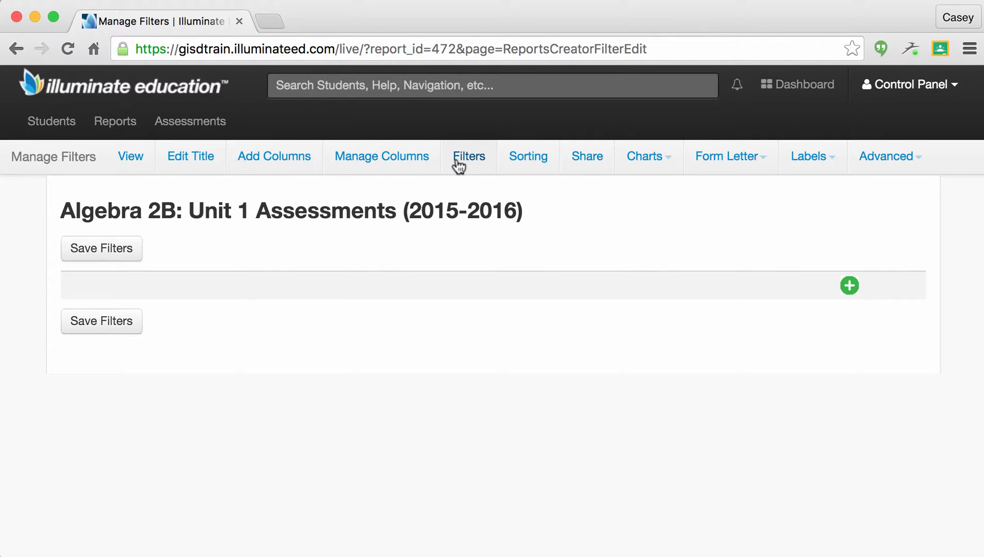
click(848, 286)
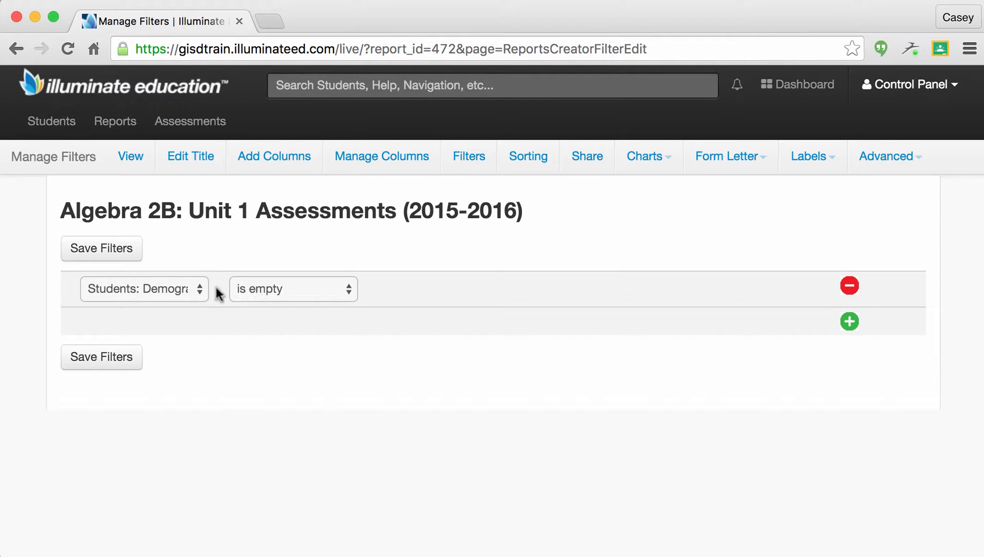
click(194, 290)
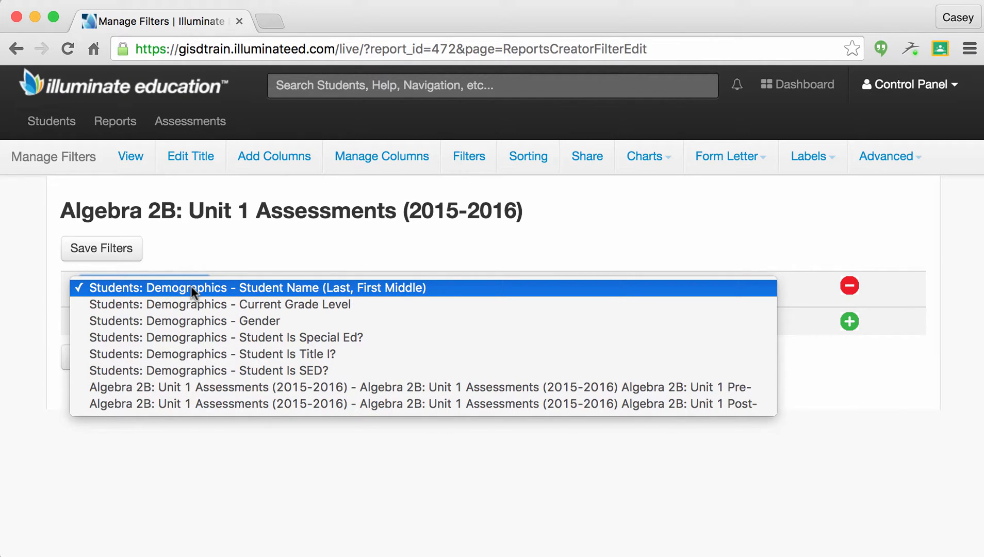
click(230, 388)
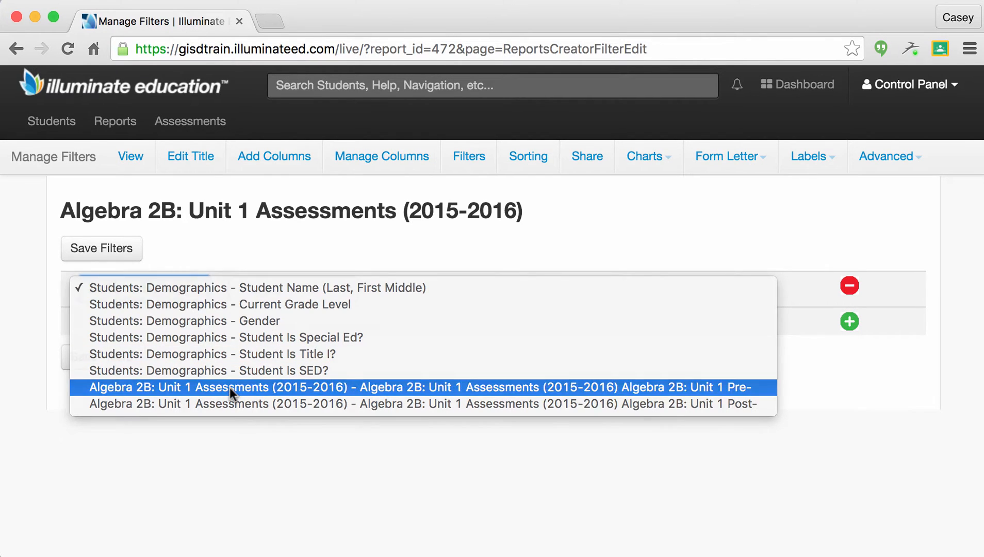
click(257, 280)
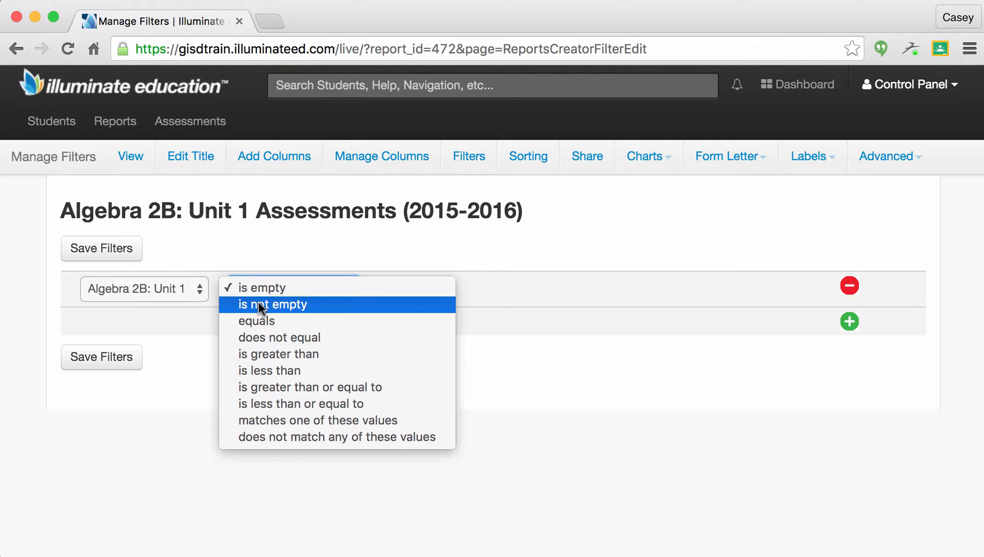
click(258, 304)
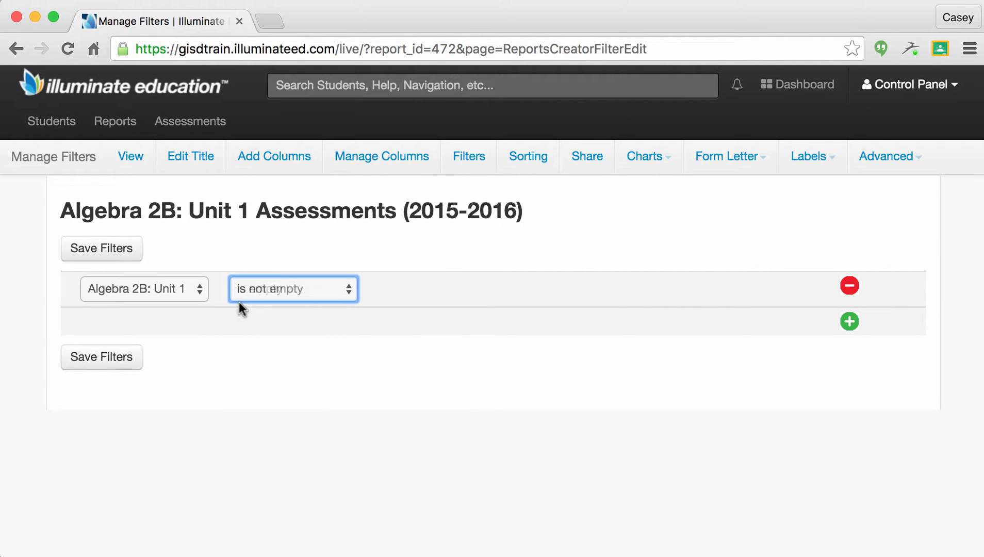
click(198, 296)
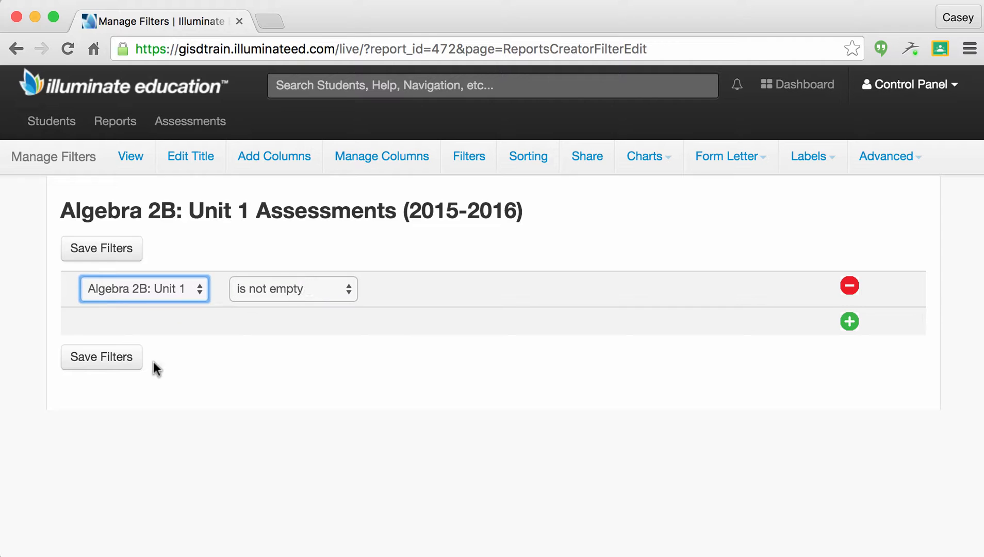
click(120, 363)
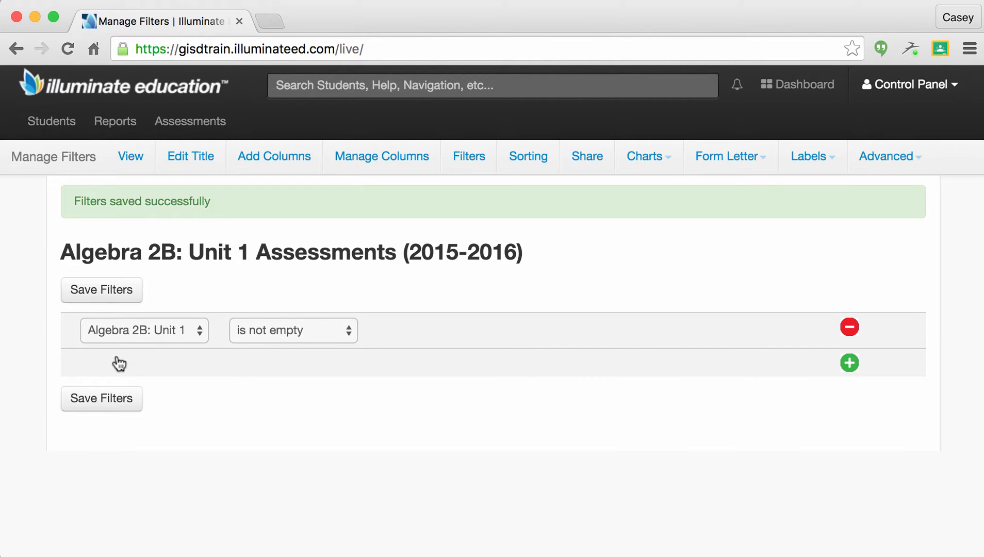
View the filtered report and examine the students' pre-test scores and performance bands
click(128, 160)
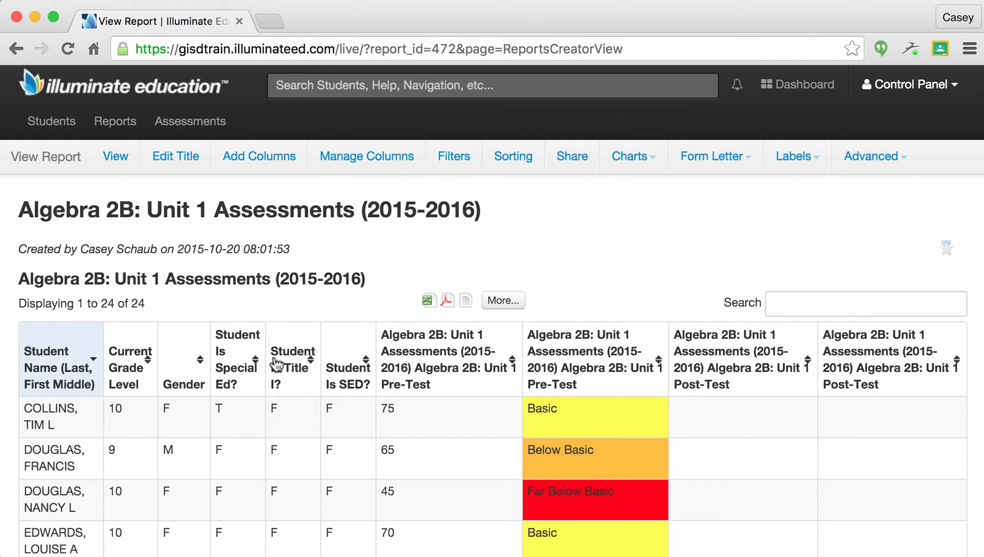
scroll(276, 364, down, 1)
scroll(277, 365, down, 5)
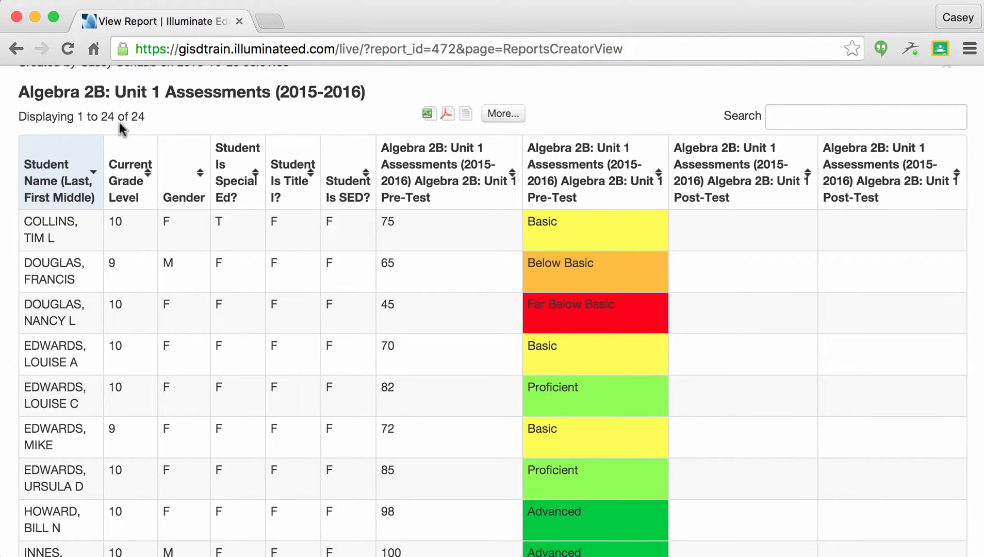
scroll(461, 313, down, 4)
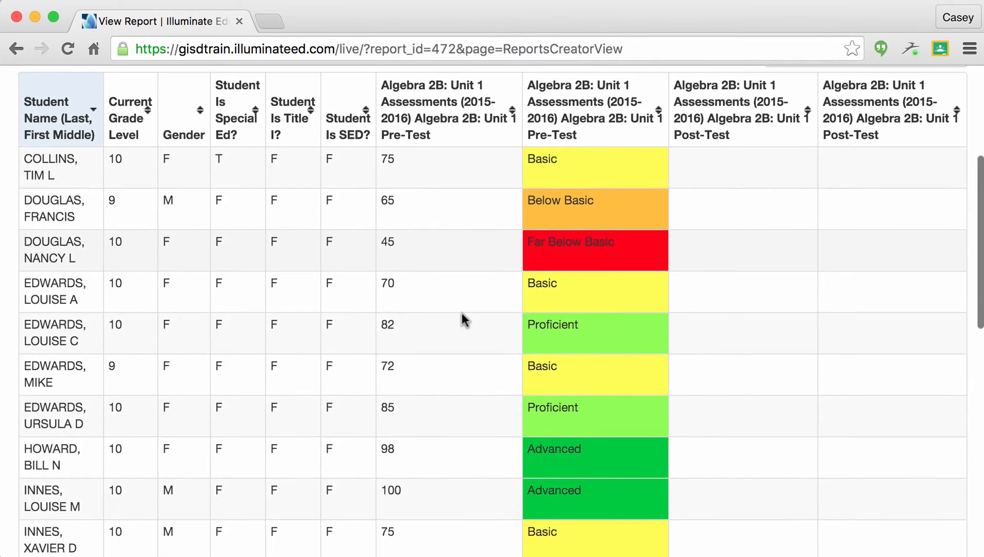
scroll(461, 313, down, 8)
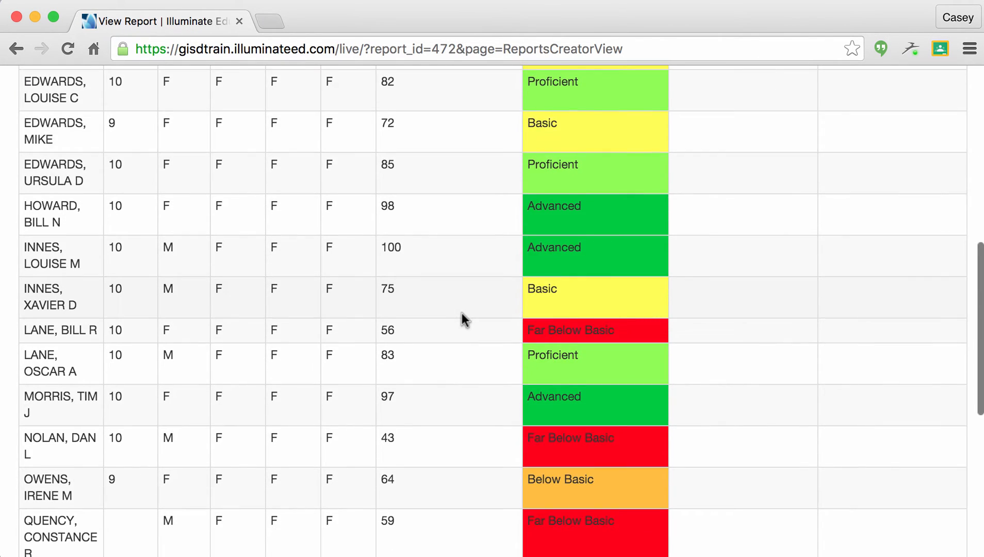
scroll(461, 313, down, 5)
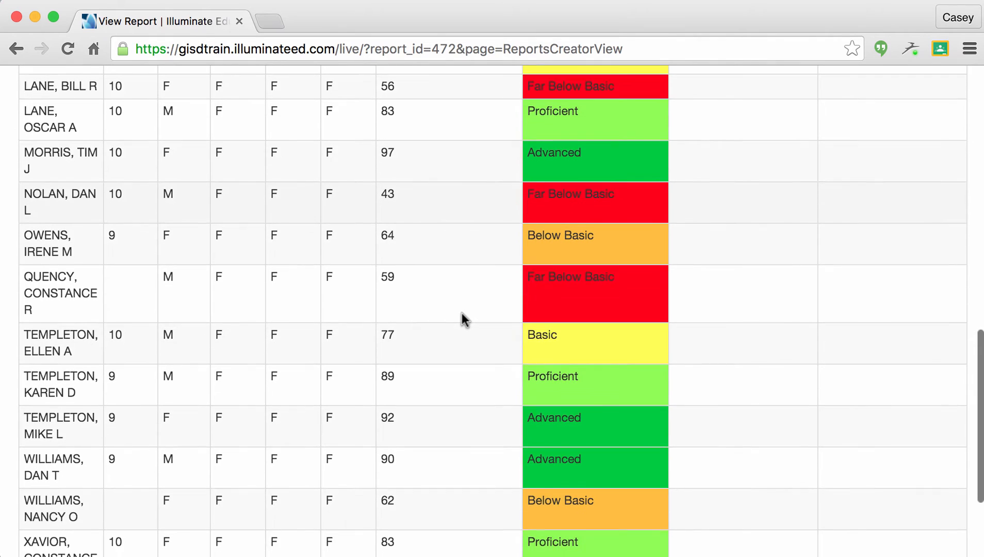
scroll(461, 313, down, 3)
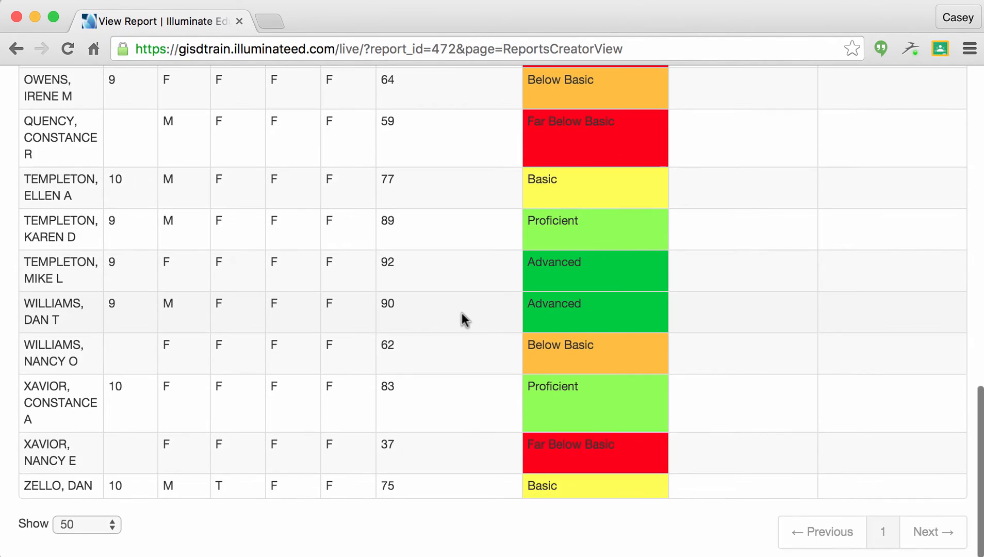
scroll(462, 314, up, 4)
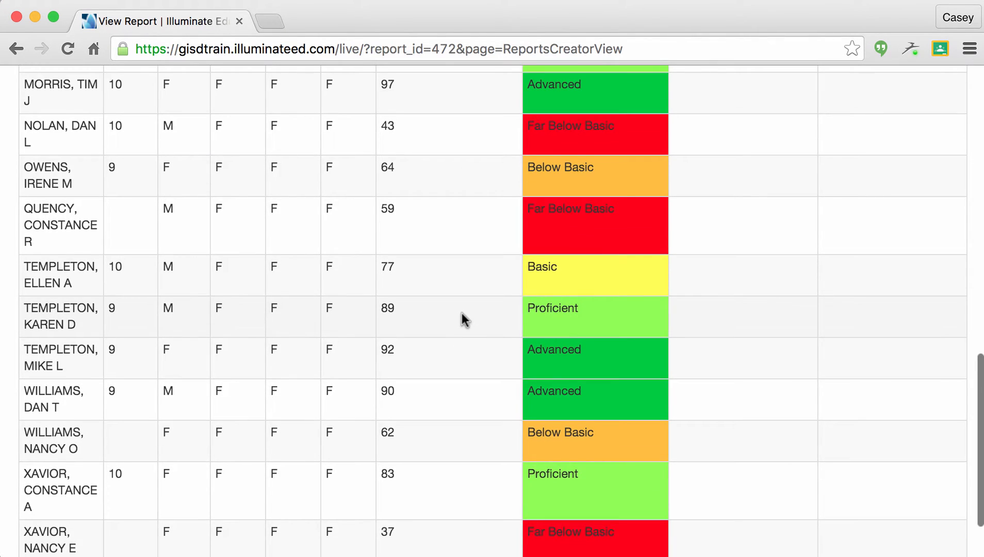
scroll(461, 313, up, 7)
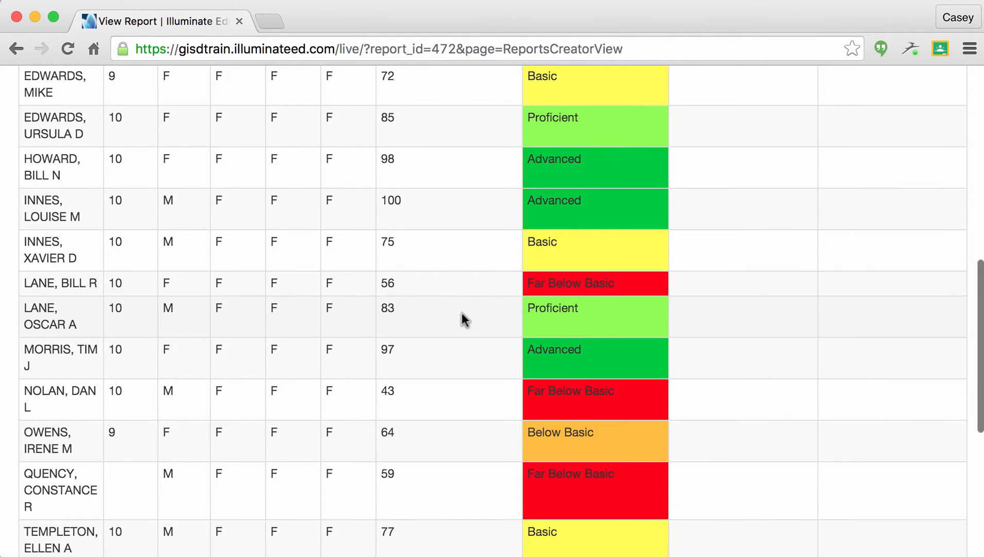
Add a second report filter requiring the Algebra 2B: Unit 1 Pre-Test score to be less than 80, and save the filters
scroll(461, 313, up, 10)
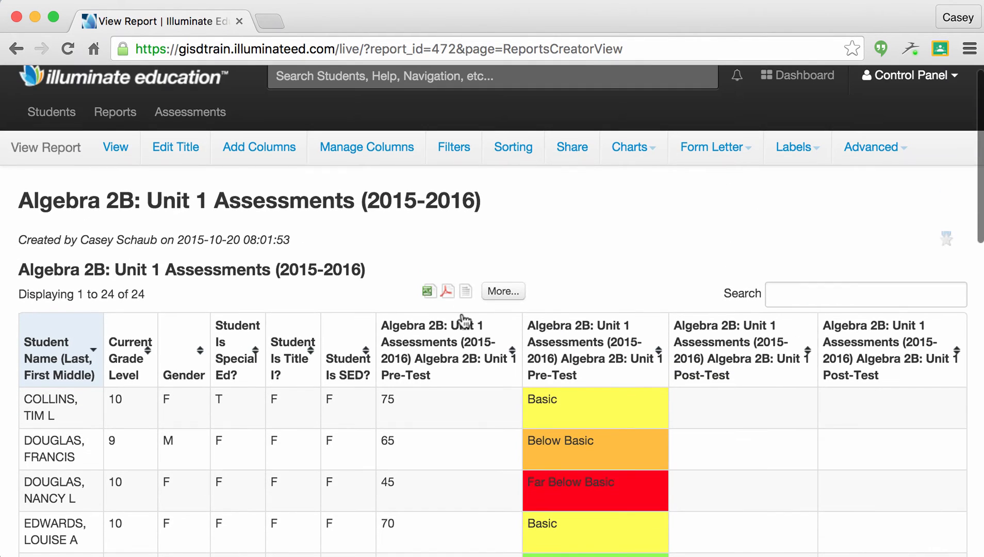
click(456, 146)
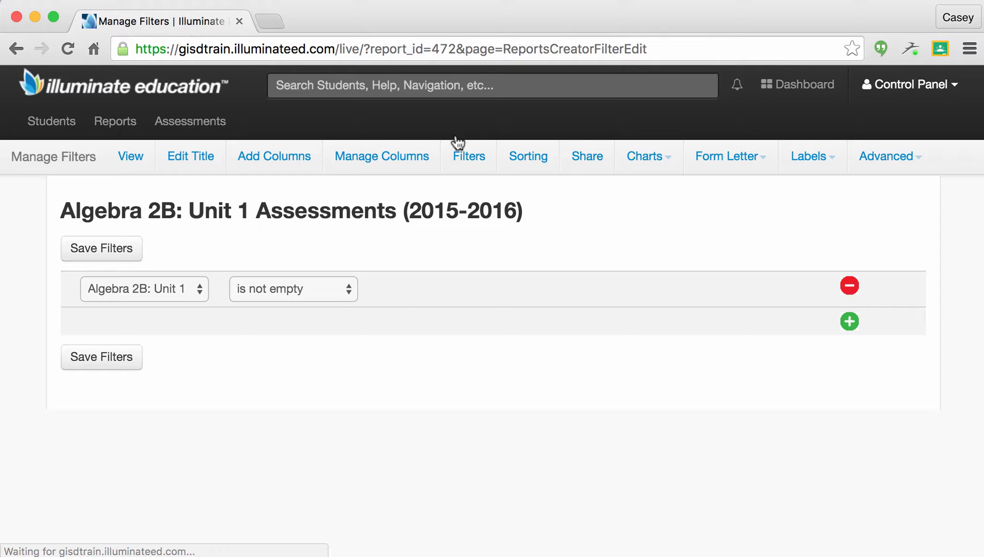
click(848, 322)
click(154, 324)
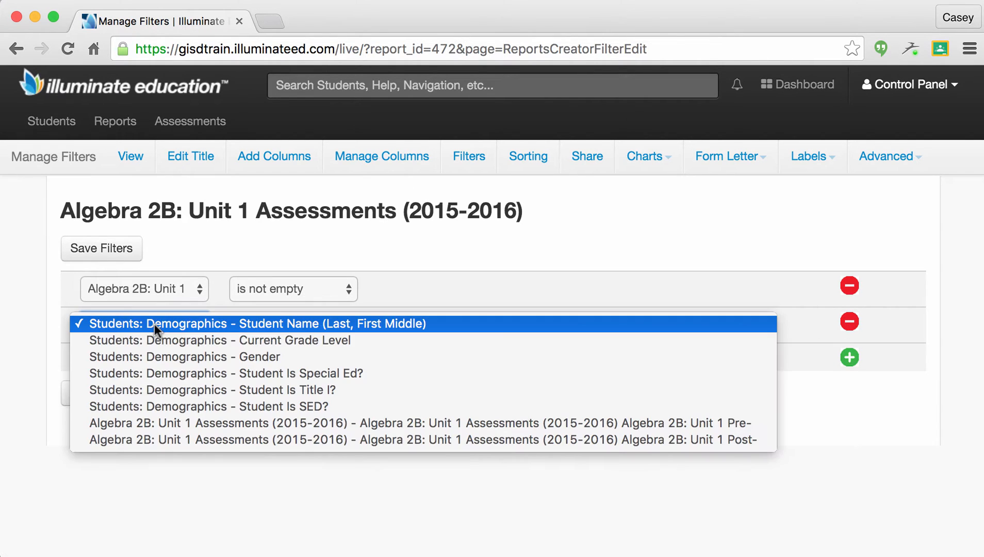
click(204, 428)
click(280, 325)
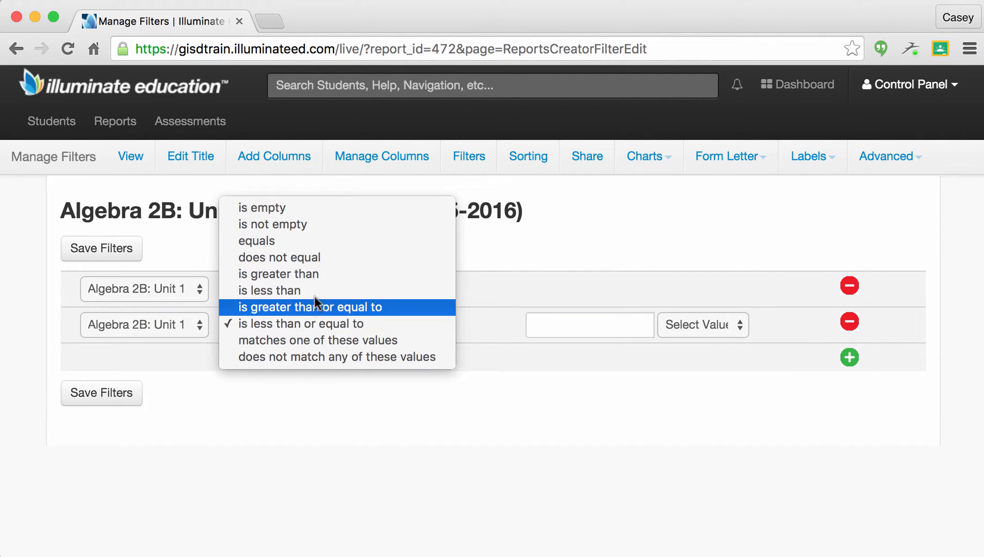
click(313, 296)
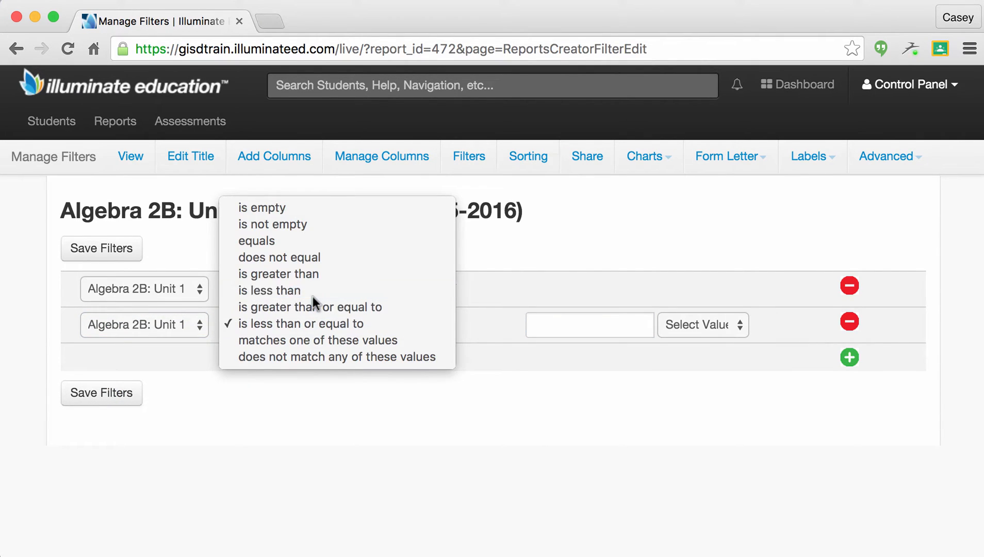
click(541, 323)
text(80)
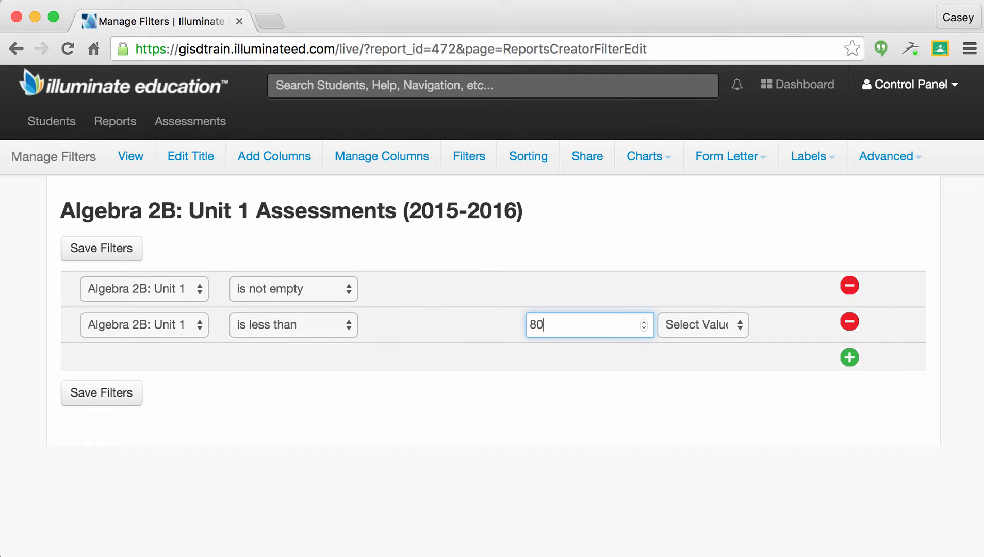
click(121, 396)
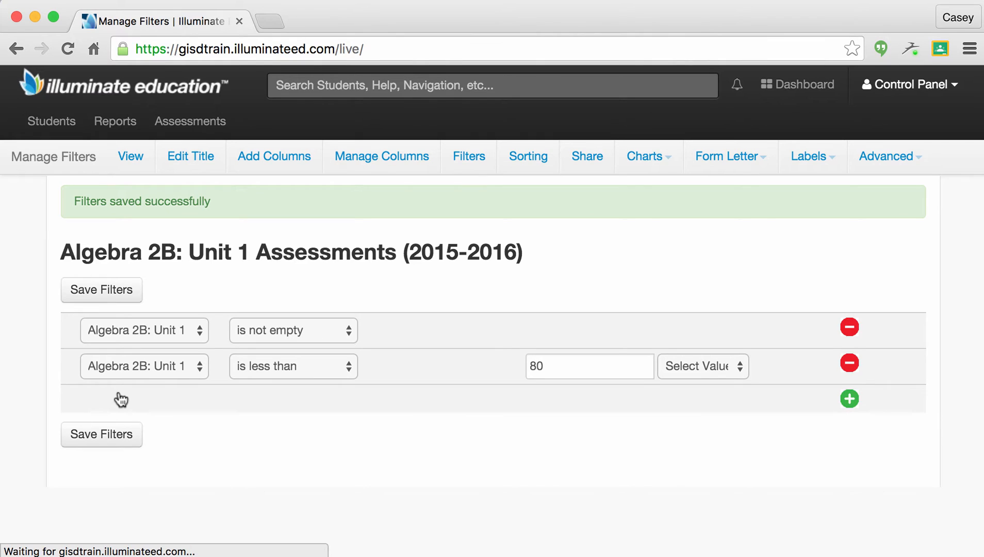
View the filtered report and examine the listed students' pre-test scores and performance bands
click(132, 163)
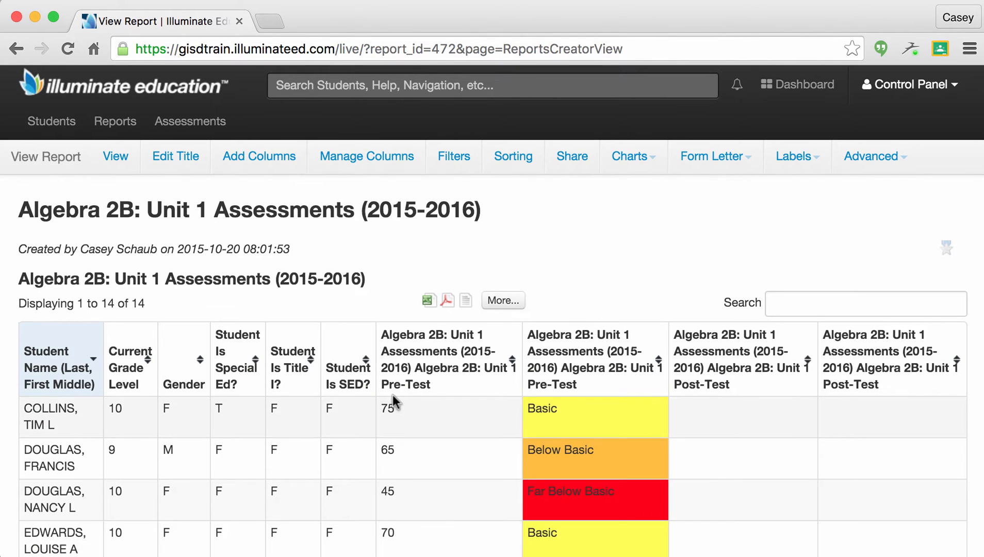
scroll(393, 398, down, 3)
scroll(393, 396, down, 5)
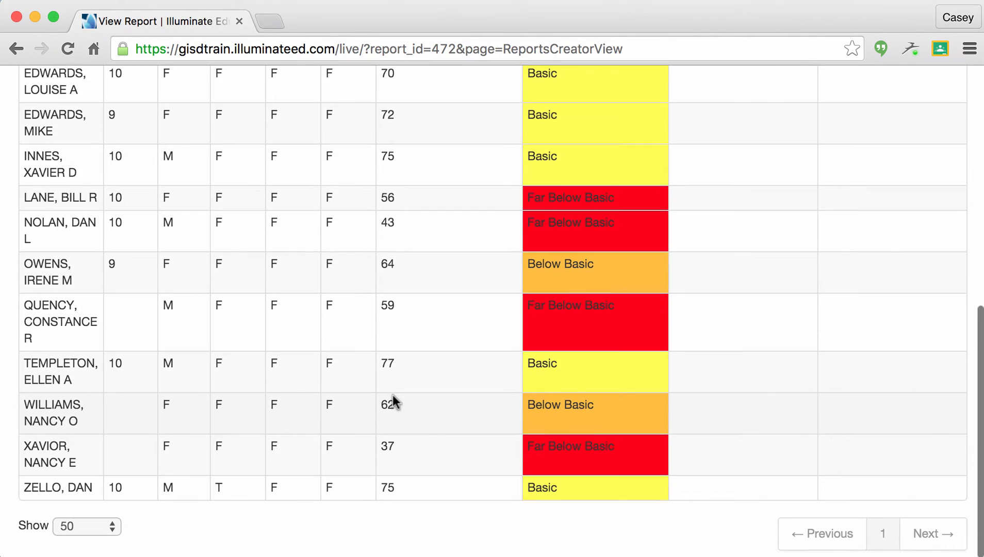
scroll(393, 394, up, 5)
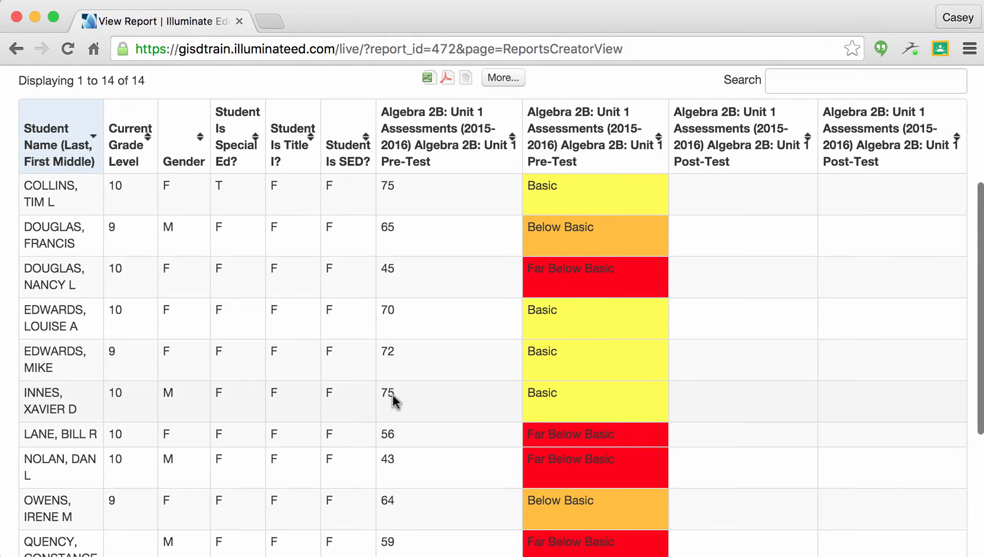
scroll(393, 394, up, 2)
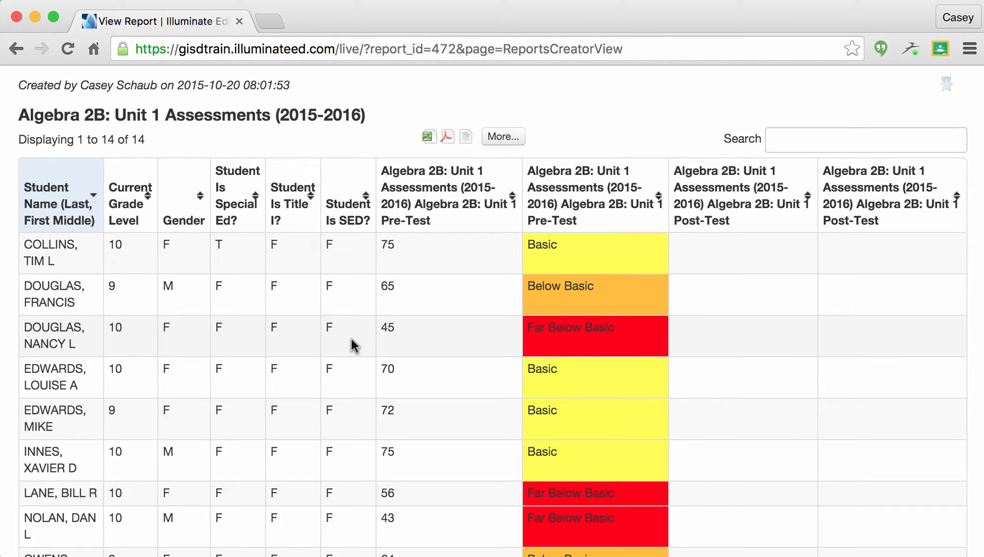
Add and save a third report filter requiring Student Is Special Ed? to be true, and view the resulting report
scroll(351, 341, up, 5)
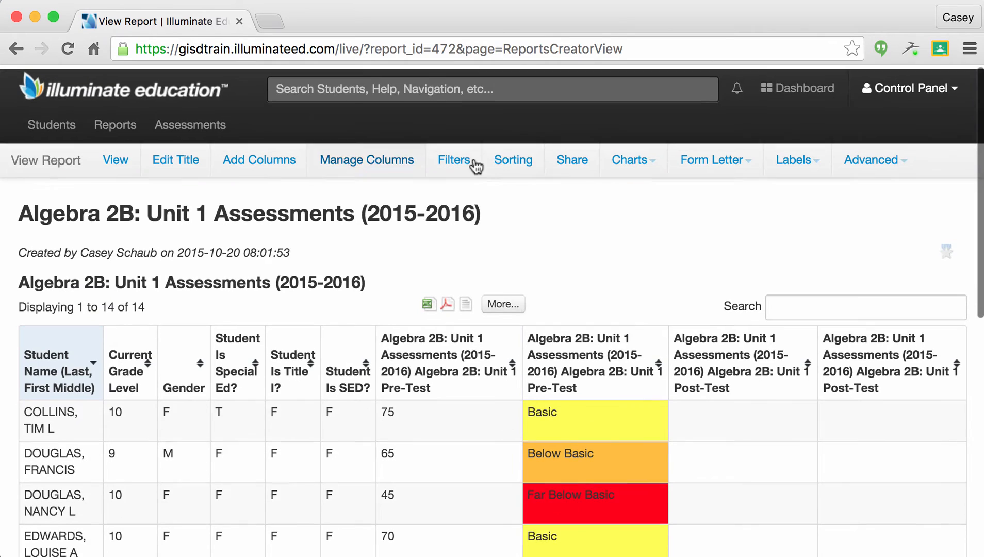
click(469, 168)
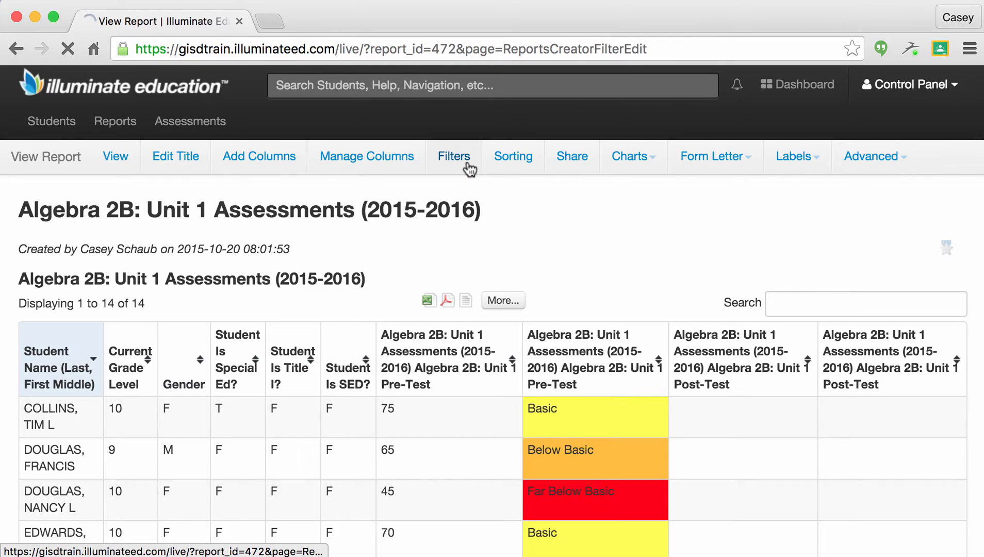
click(847, 359)
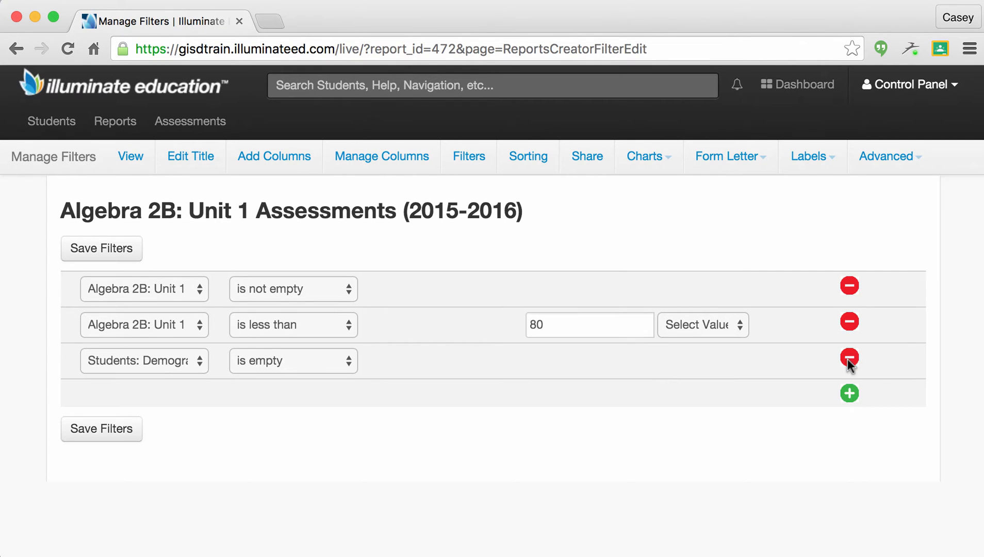
click(124, 361)
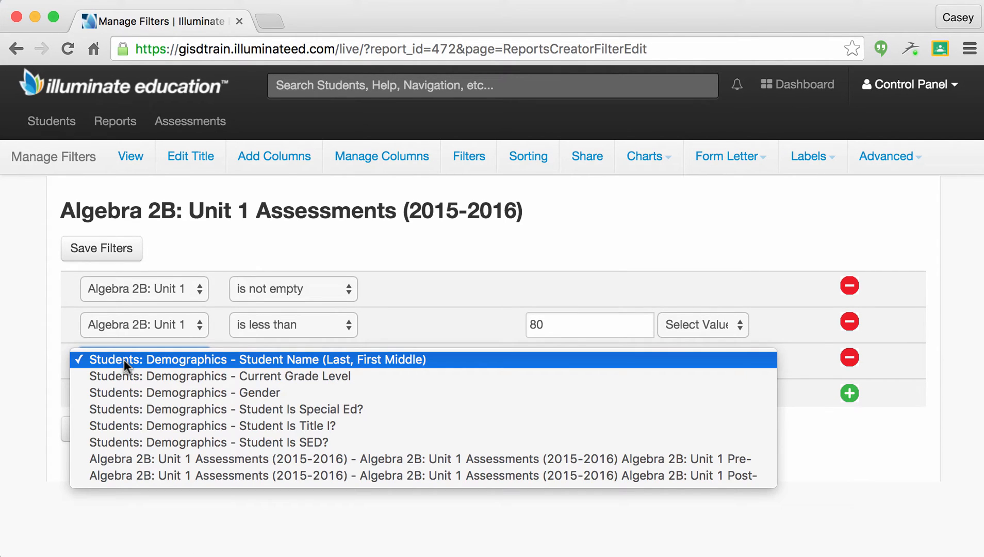
click(128, 410)
click(263, 363)
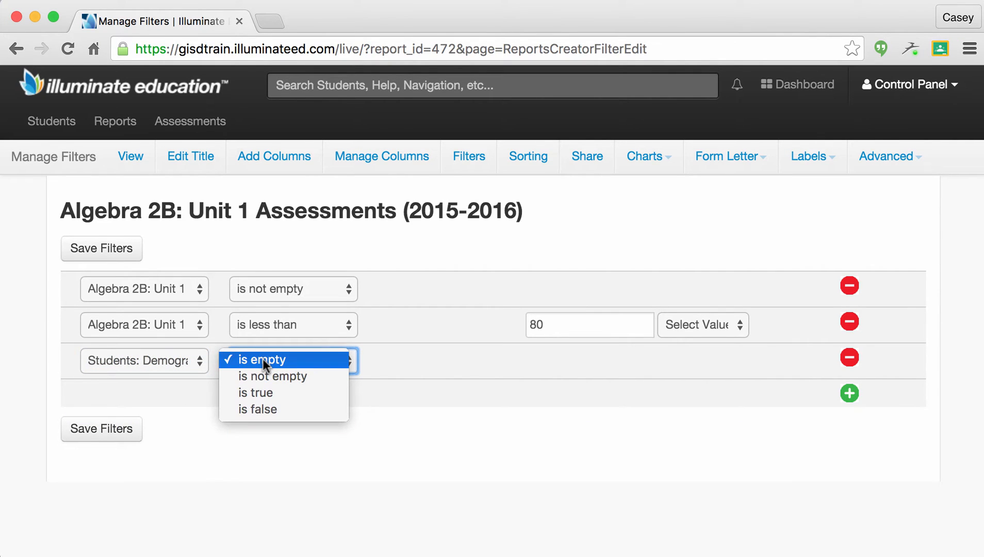
click(269, 393)
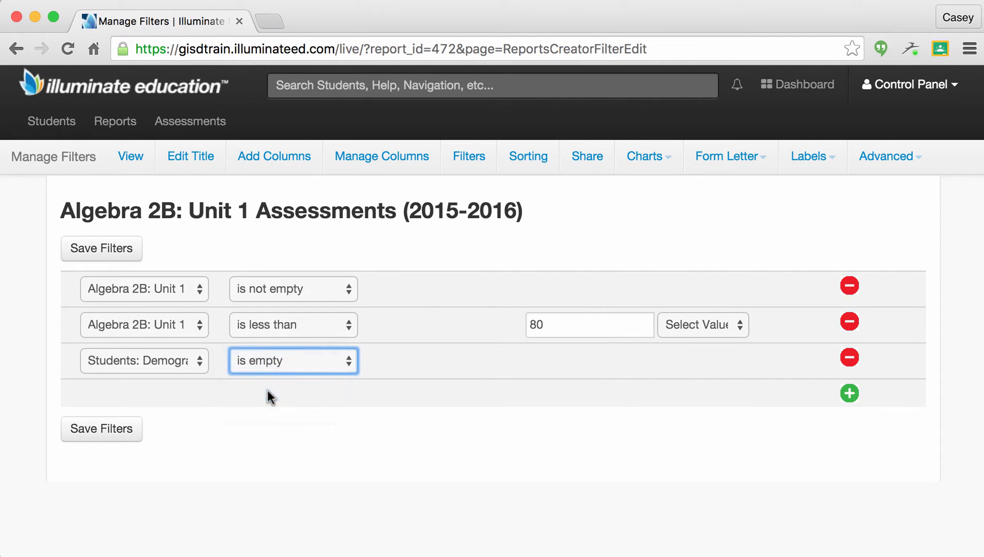
click(121, 433)
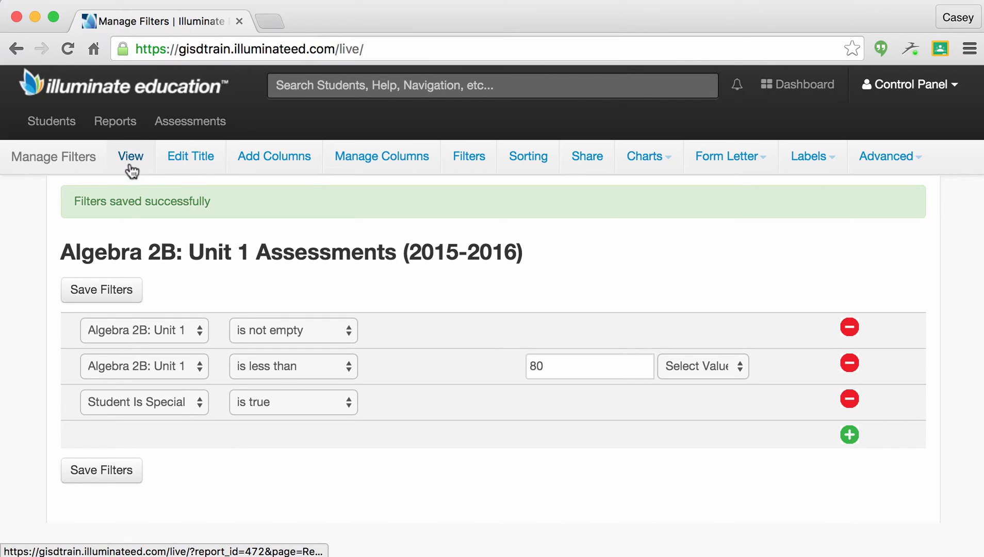
click(130, 164)
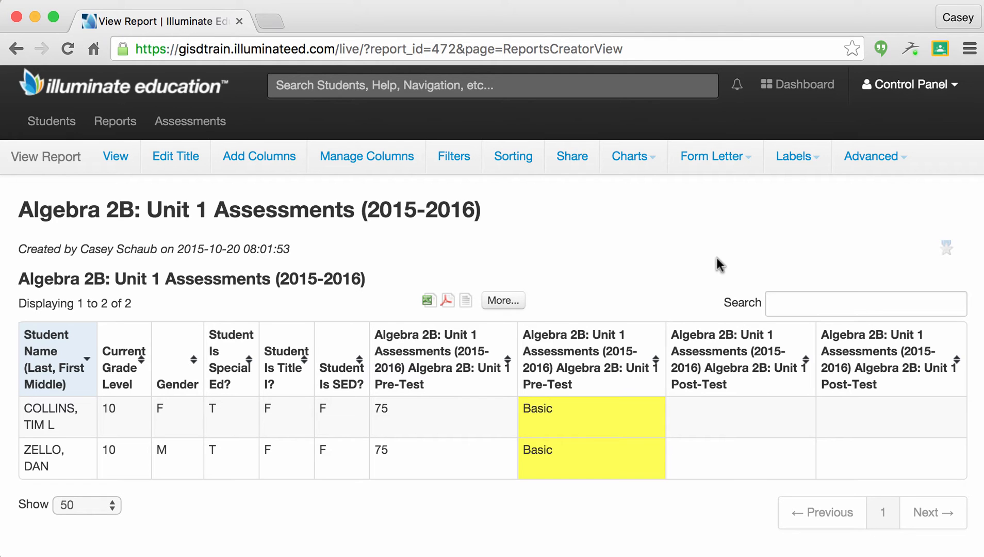
Create a student group titled "Student Group Example" from the filtered report and save it as a visibility group
click(885, 164)
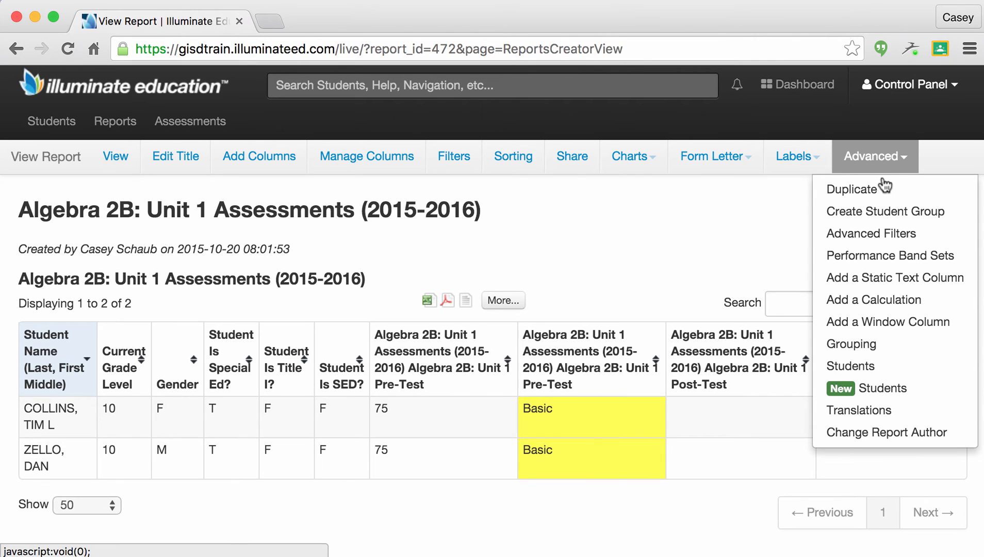
click(883, 216)
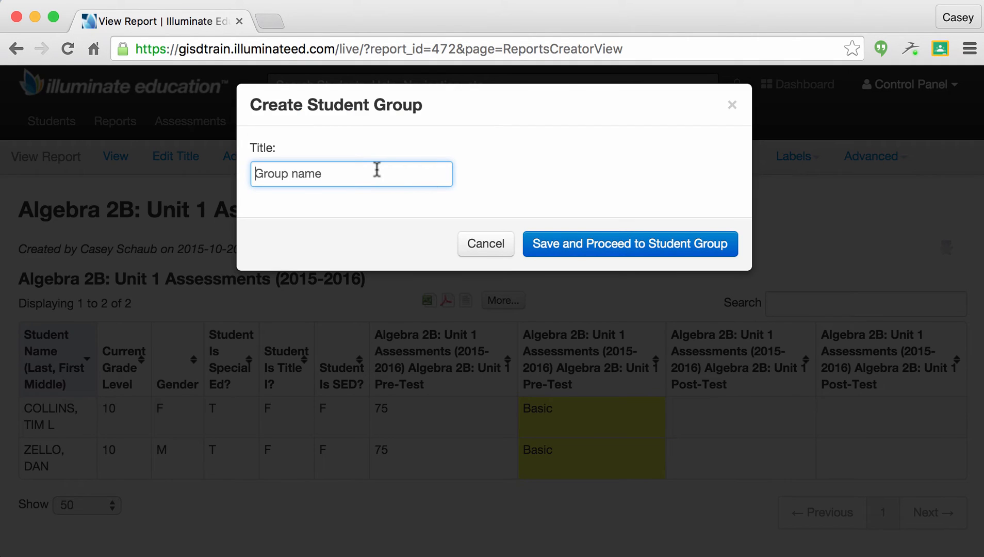
drag(376, 168, 105, 164)
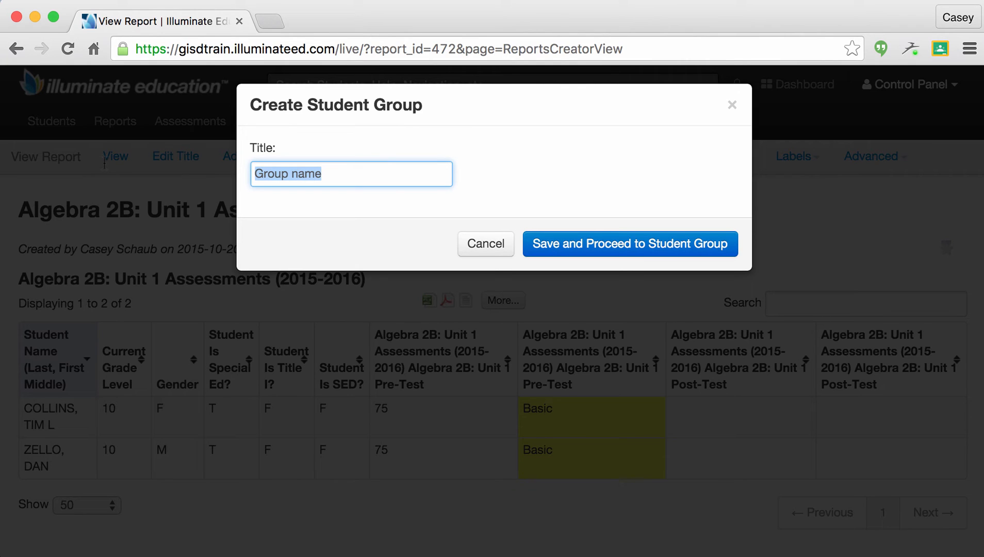
key(BackSpace)
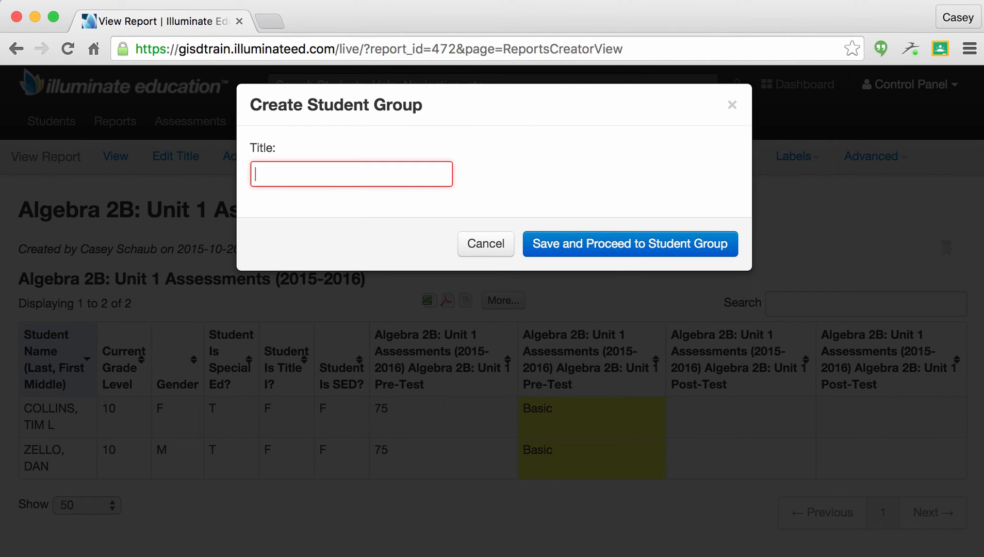
text(Student Group E)
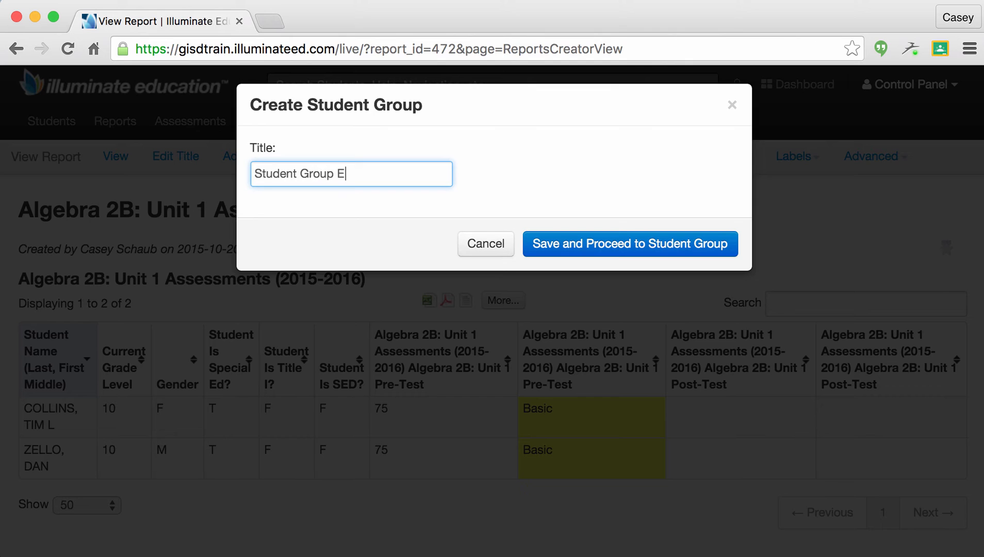
text(xample)
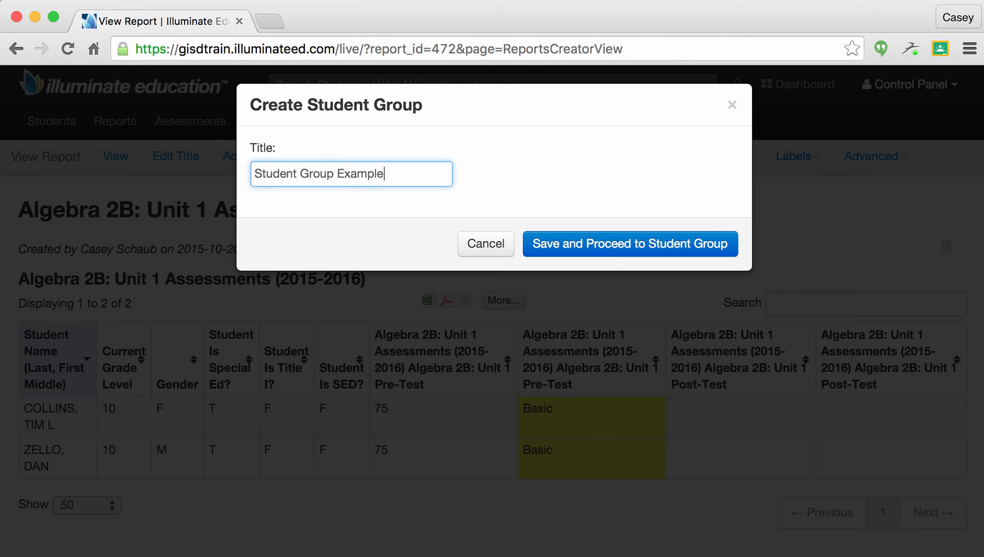
click(604, 243)
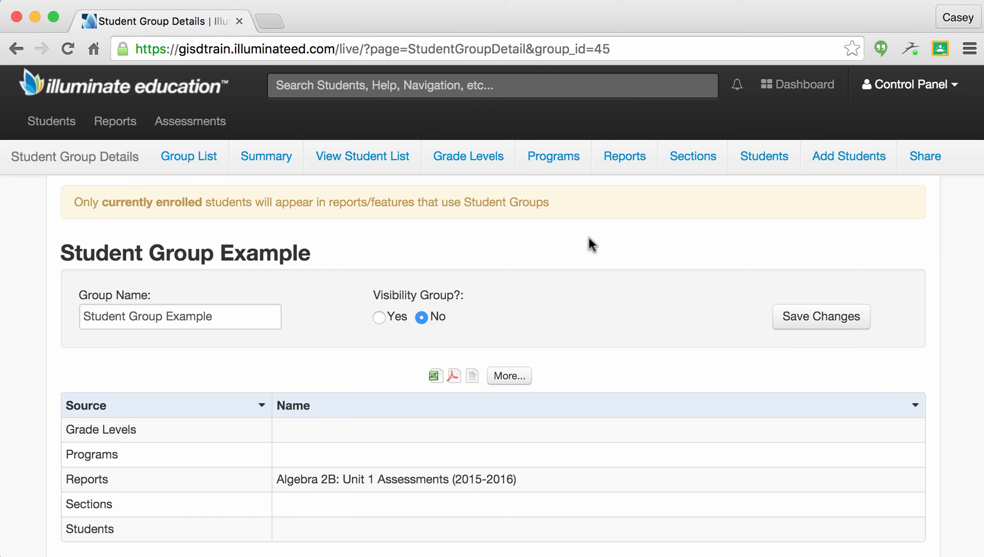
click(380, 316)
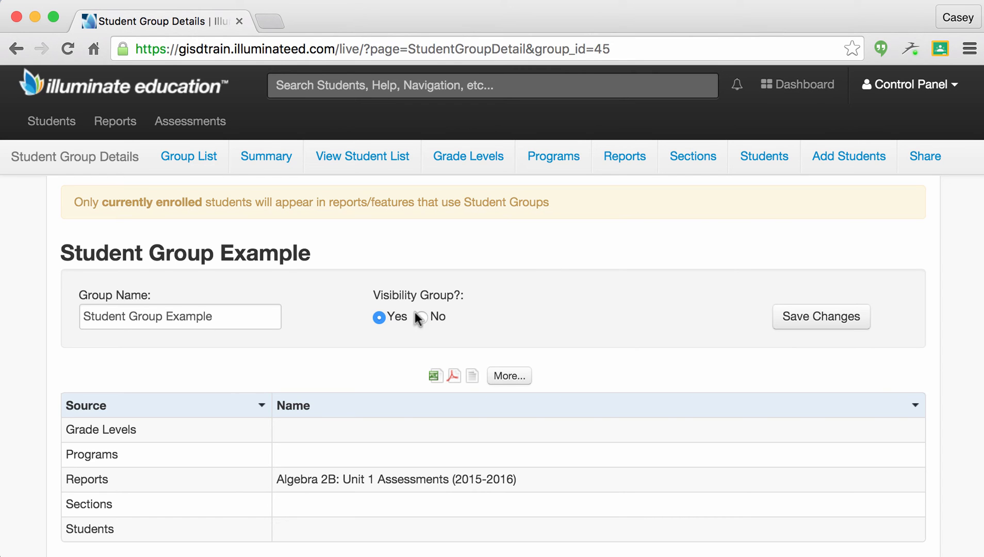
click(838, 328)
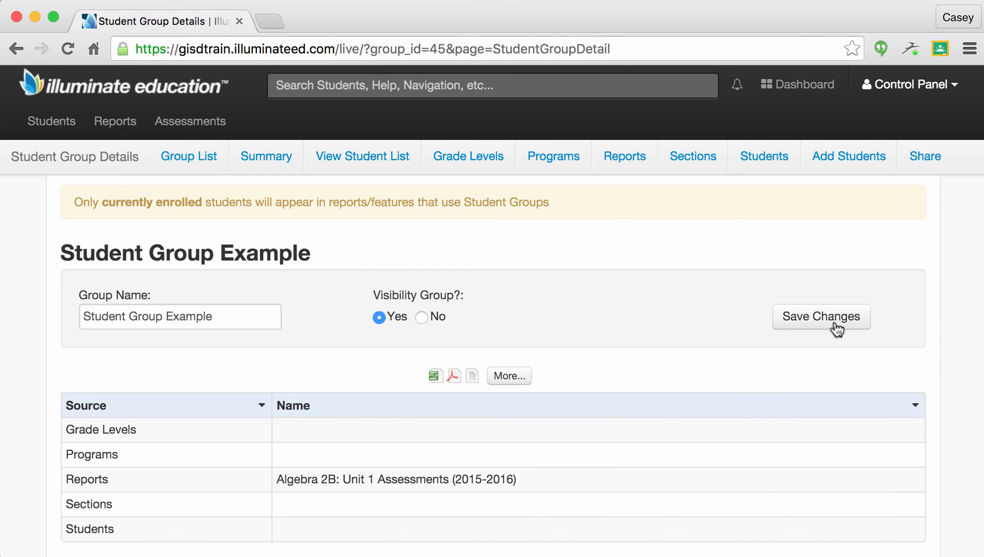
Change the active student set to the Student Group Example group and save the change
click(911, 89)
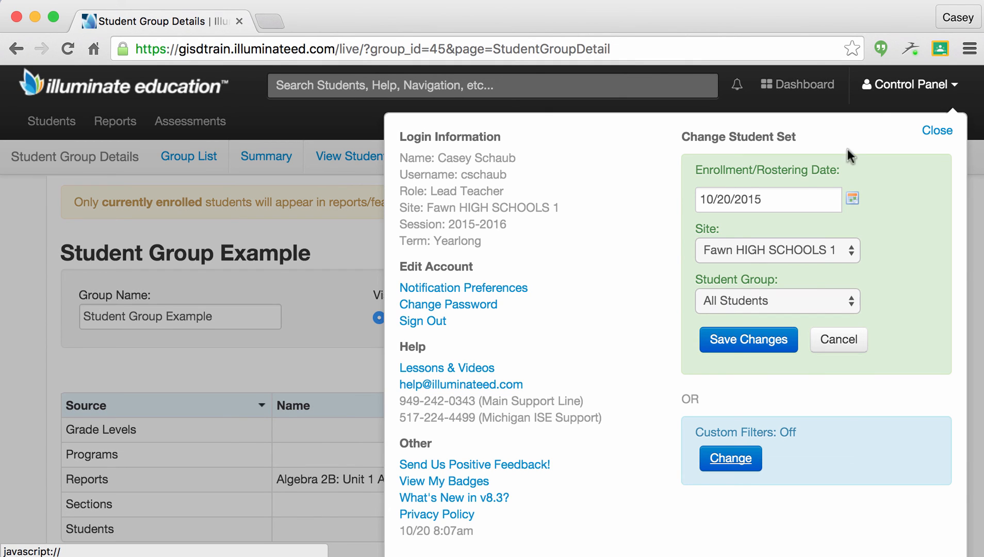
click(805, 292)
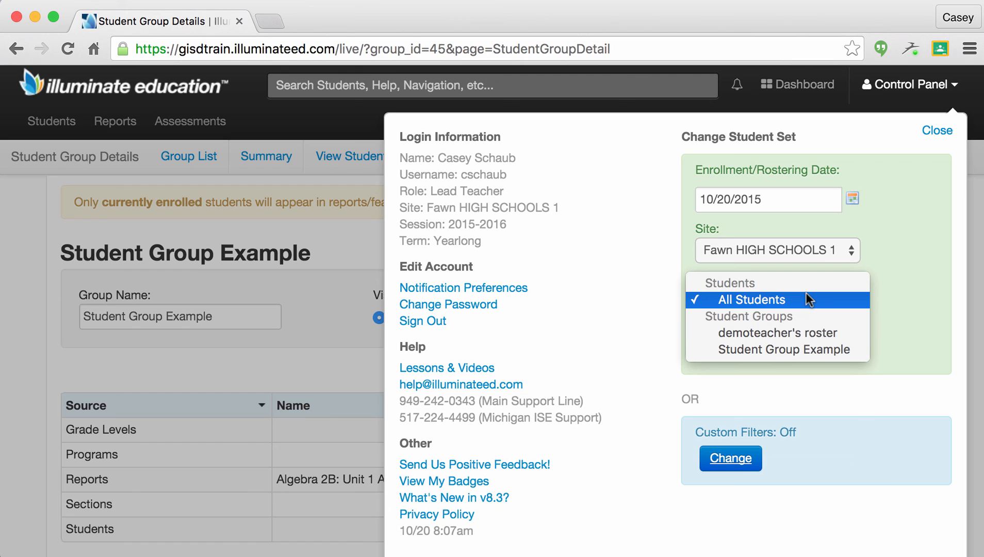
click(808, 349)
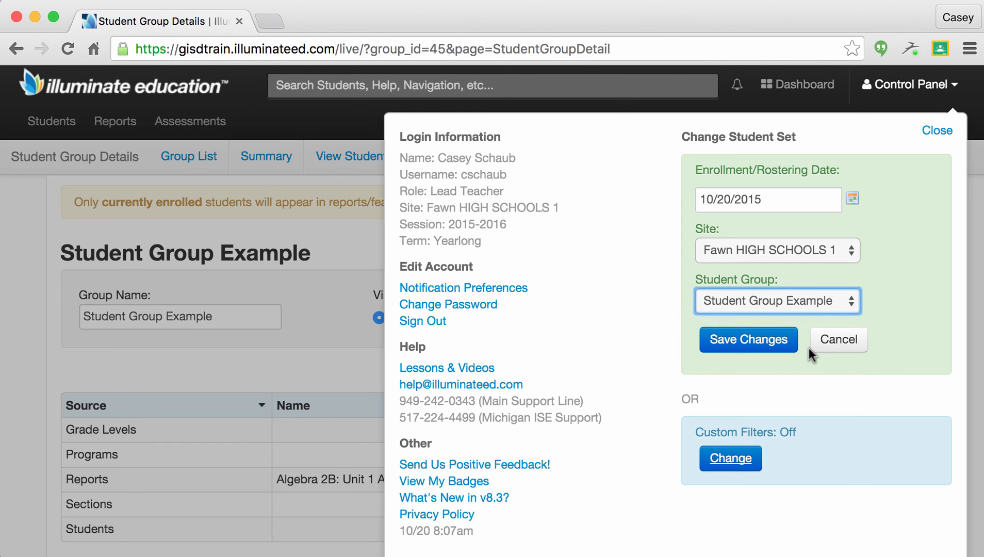
click(770, 340)
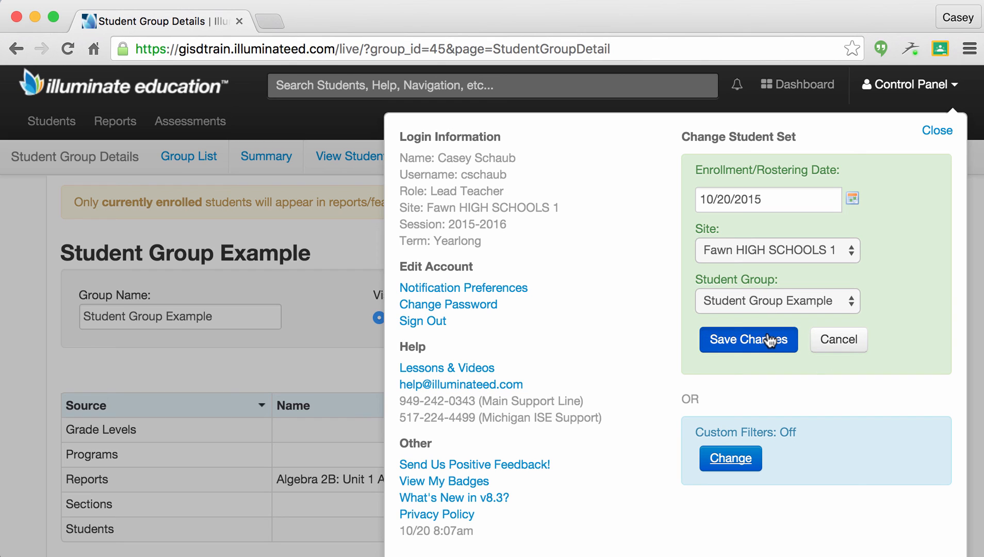